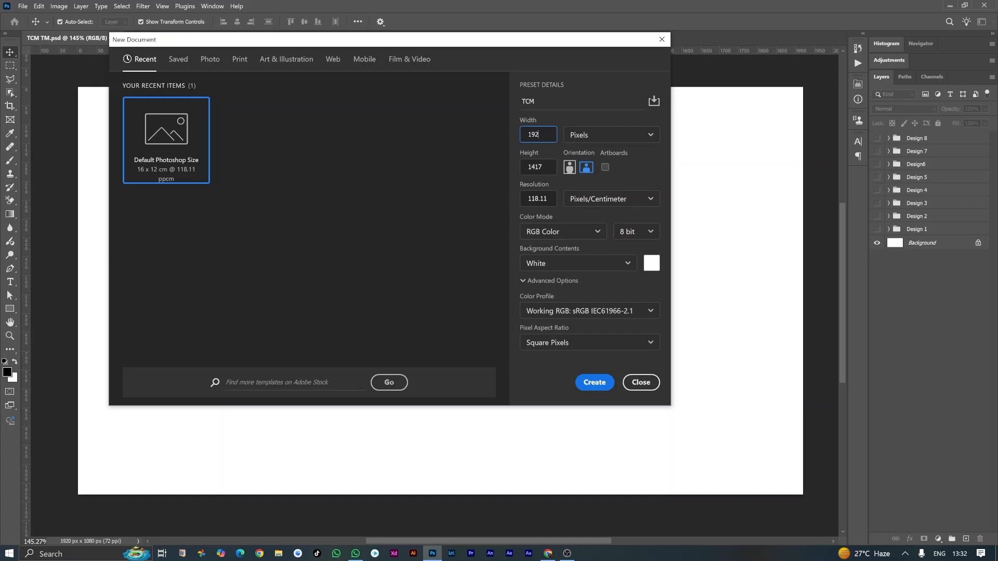
Create a new RGB document named TCM at 1920 x 1080 pixels with a resolution of 300 pixels/inch
{"action": "type", "text": "10"}
{"action": "left_click", "coordinate": [606, 199]}
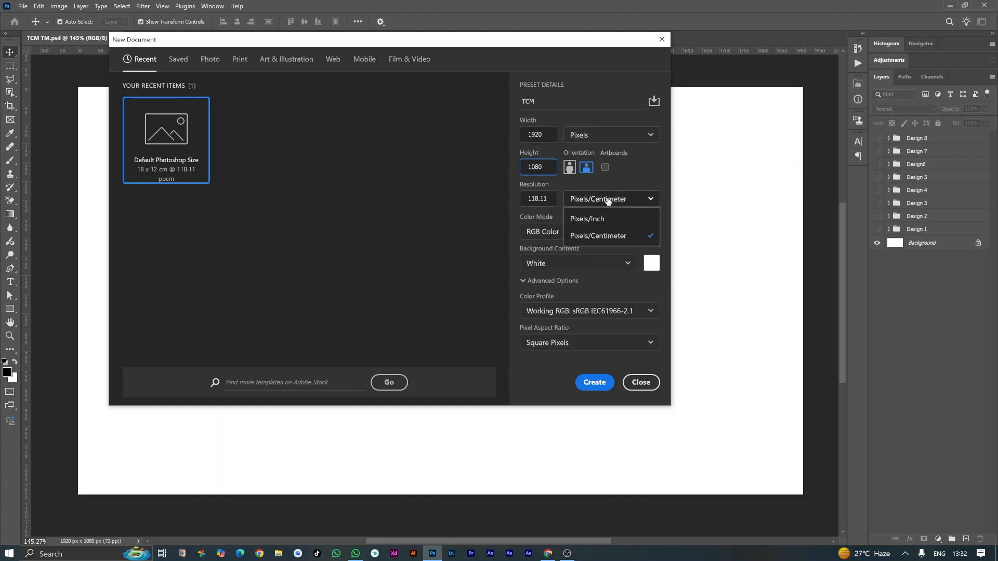
{"action": "left_click", "coordinate": [582, 220]}
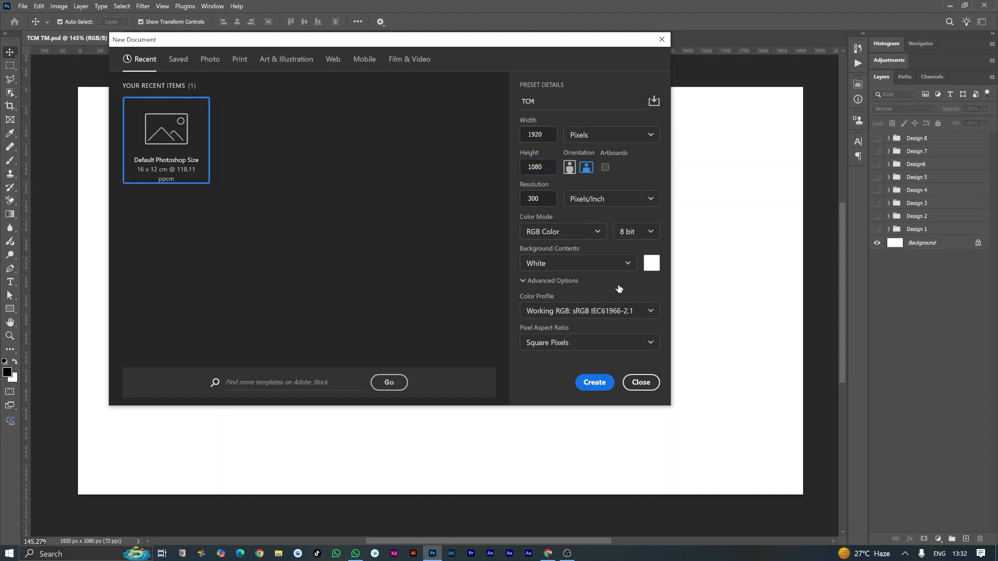
{"action": "left_click", "coordinate": [594, 382]}
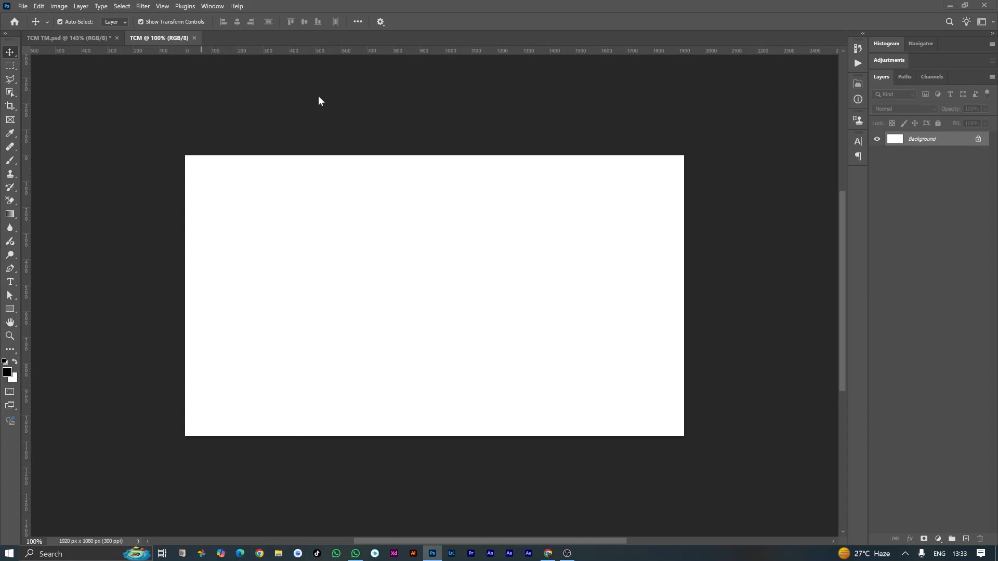
{"action": "left_click", "coordinate": [279, 554]}
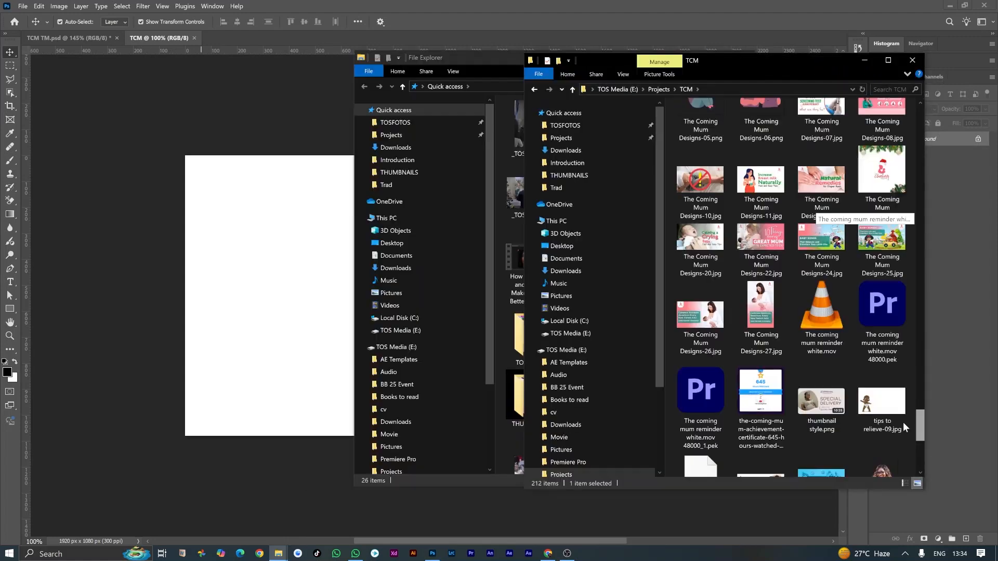
{"action": "left_click_drag", "start_coordinate": [902, 422], "coordinate": [914, 151]}
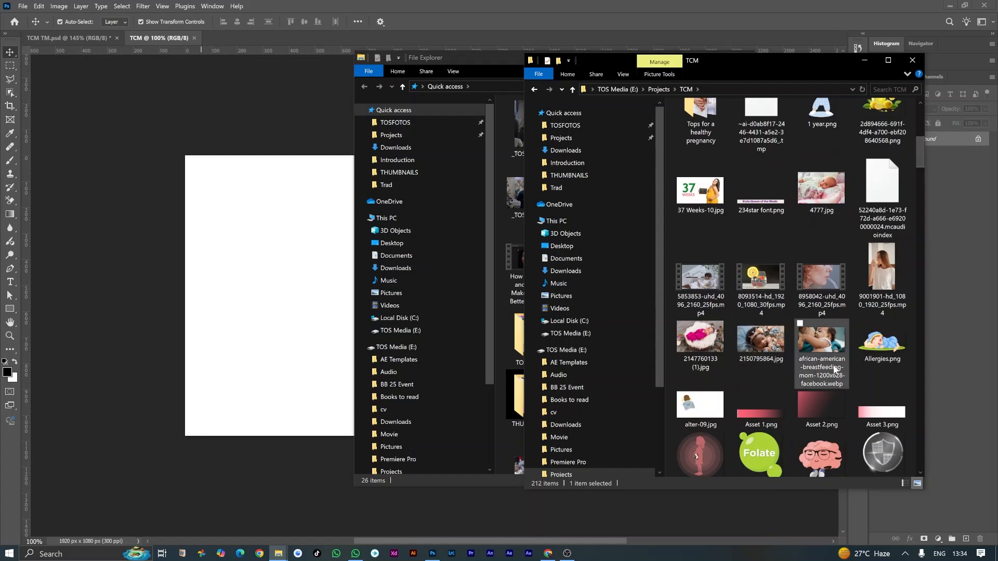
{"action": "left_click_drag", "start_coordinate": [710, 347], "coordinate": [259, 234]}
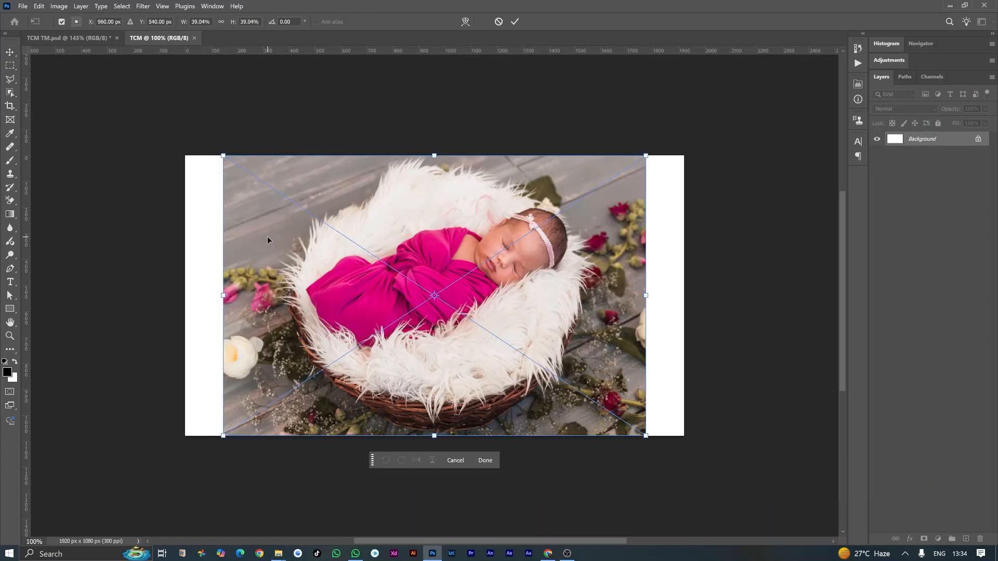
{"action": "left_click_drag", "start_coordinate": [533, 307], "coordinate": [497, 308]}
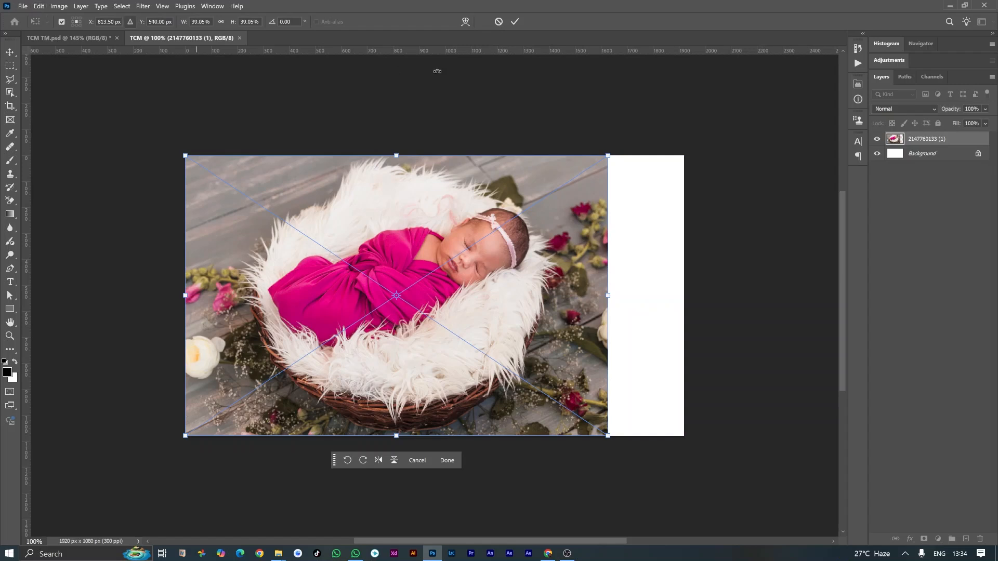
Flip the baby photo horizontally, scale it to about 43%, and shift it so it overhangs the canvas's left edge
{"action": "left_click", "coordinate": [40, 6]}
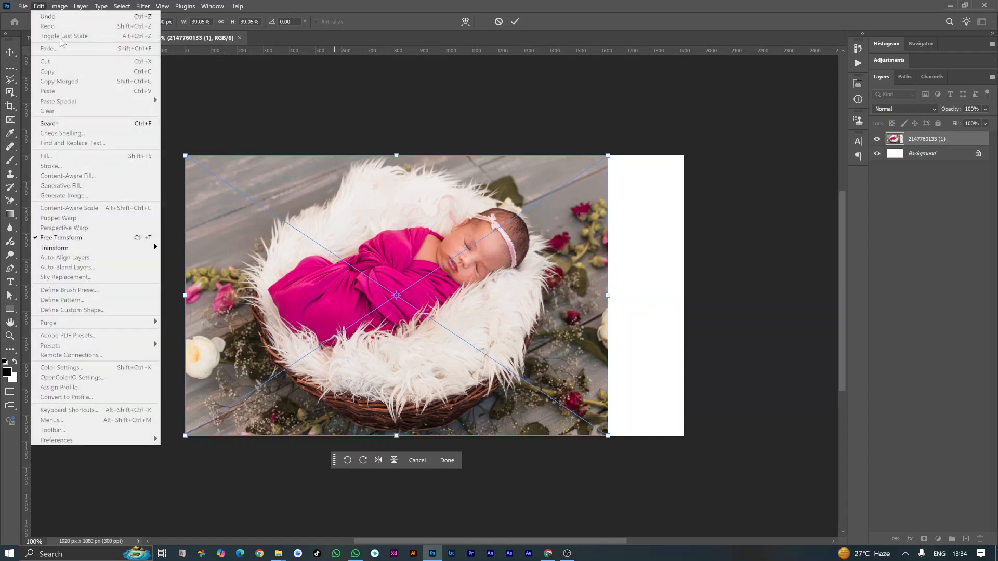
{"action": "mouse_move", "coordinate": [99, 249]}
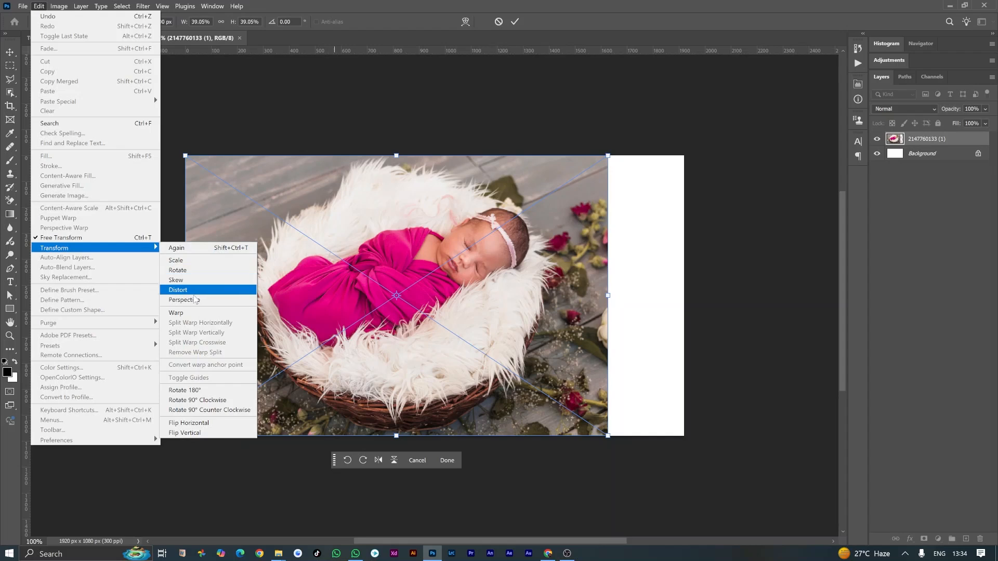
{"action": "left_click", "coordinate": [213, 424]}
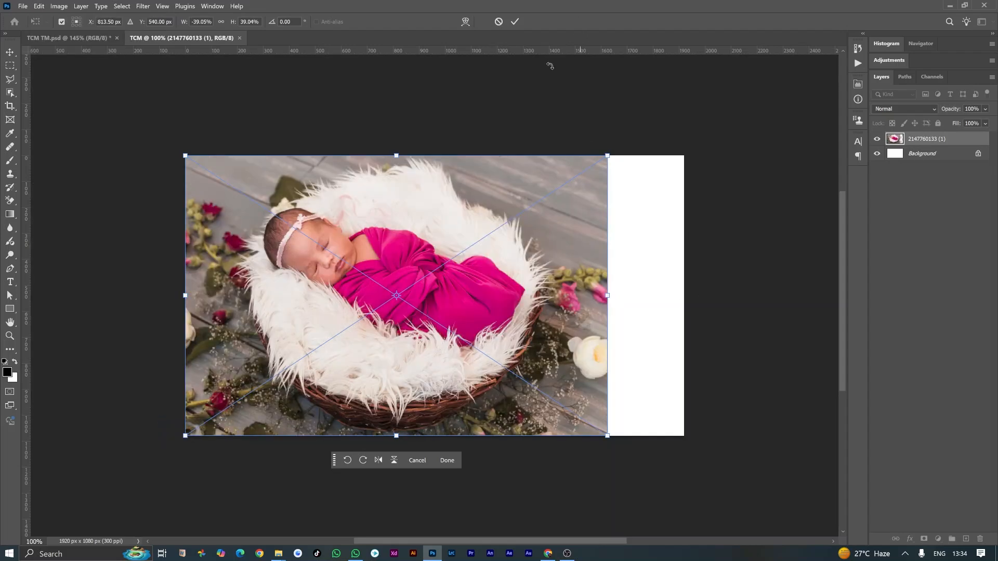
{"action": "left_click_drag", "start_coordinate": [606, 435], "coordinate": [625, 450]}
{"action": "left_click_drag", "start_coordinate": [527, 282], "coordinate": [504, 291]}
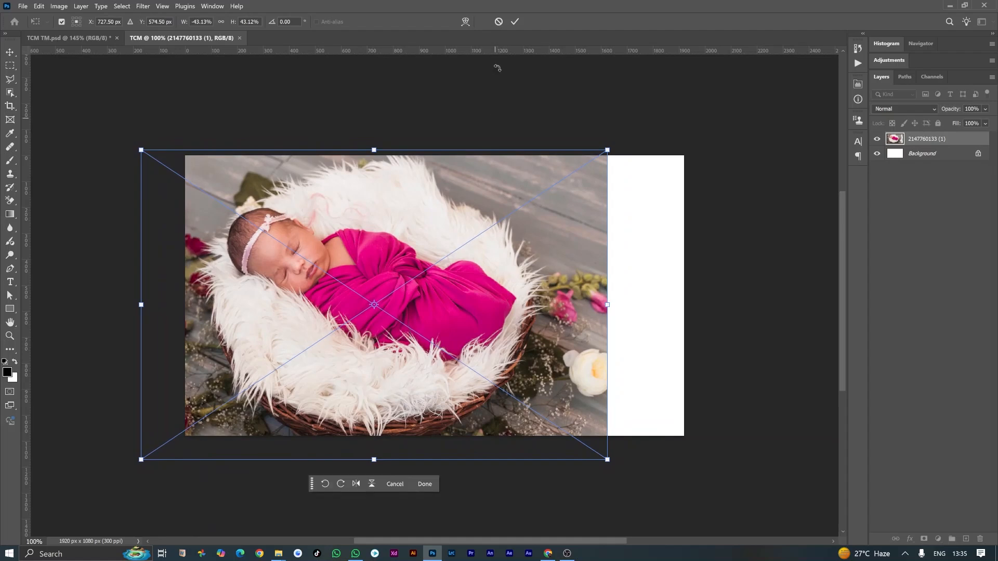
{"action": "left_click", "coordinate": [515, 23]}
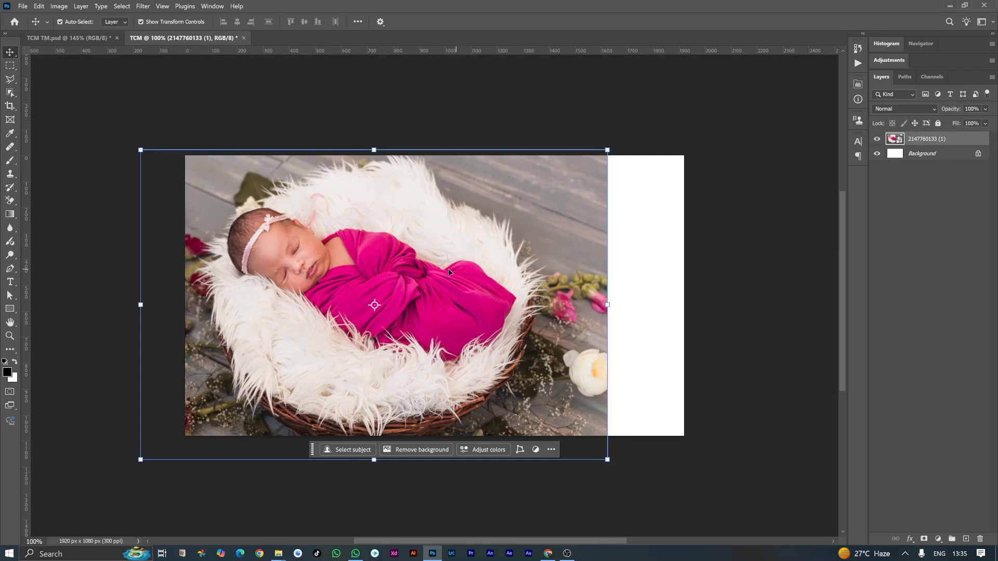
Add a black Solid Color fill layer above the baby photo
{"action": "left_click", "coordinate": [938, 539]}
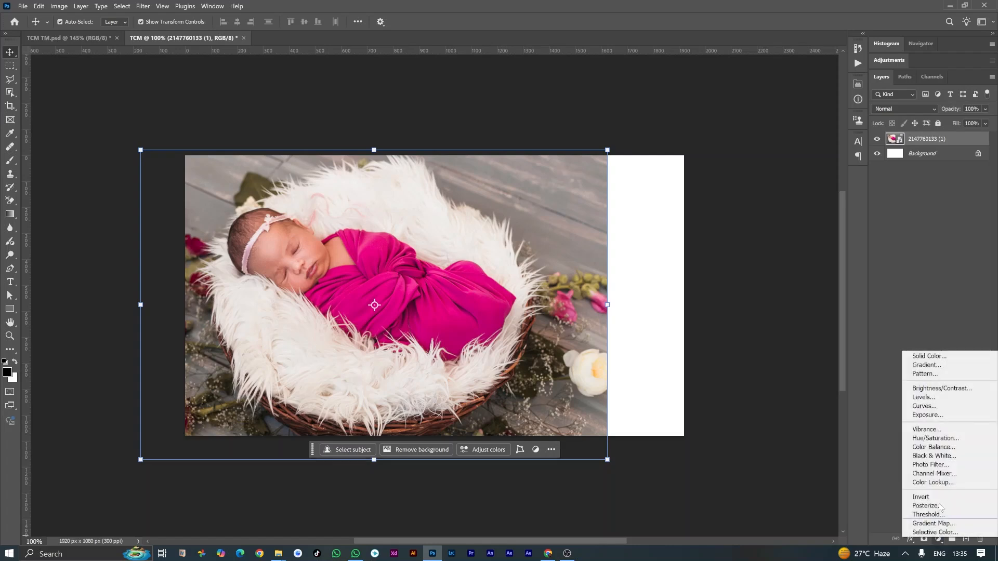
{"action": "left_click", "coordinate": [929, 356]}
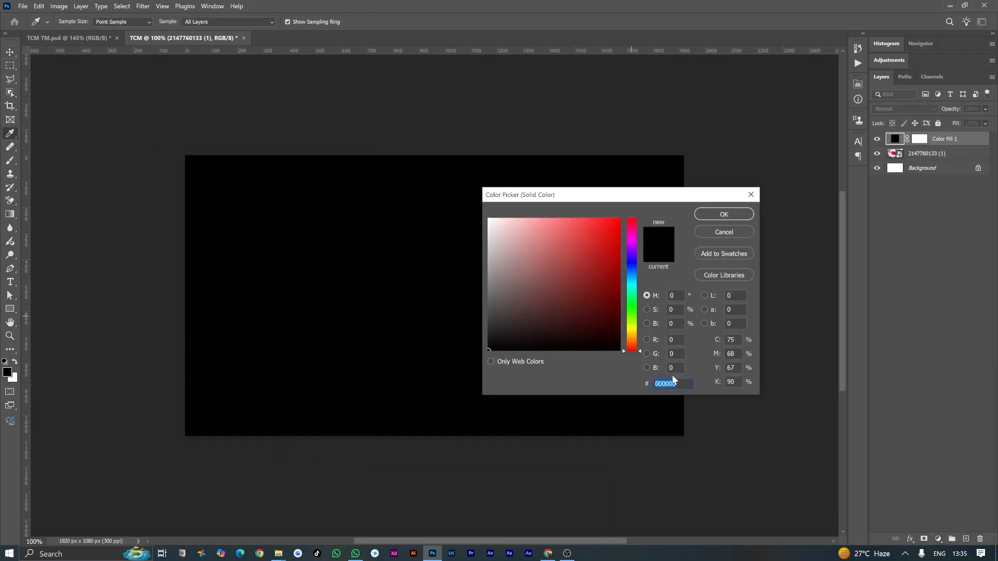
{"action": "left_click", "coordinate": [719, 215]}
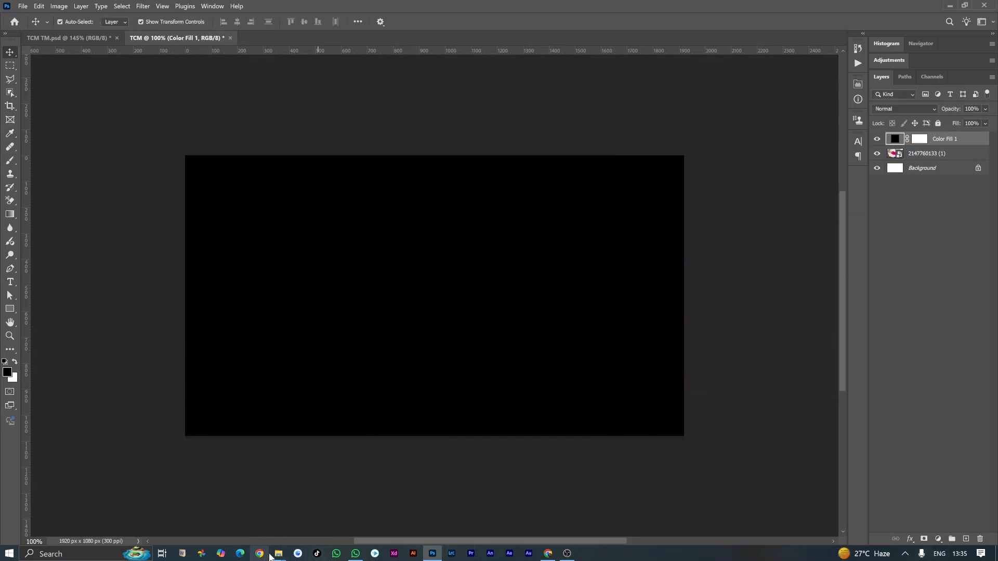
Place the logo First time mum-05.png from the TCM folder, scaled to about 5% in the canvas's lower-right corner
{"action": "mouse_move", "coordinate": [280, 556]}
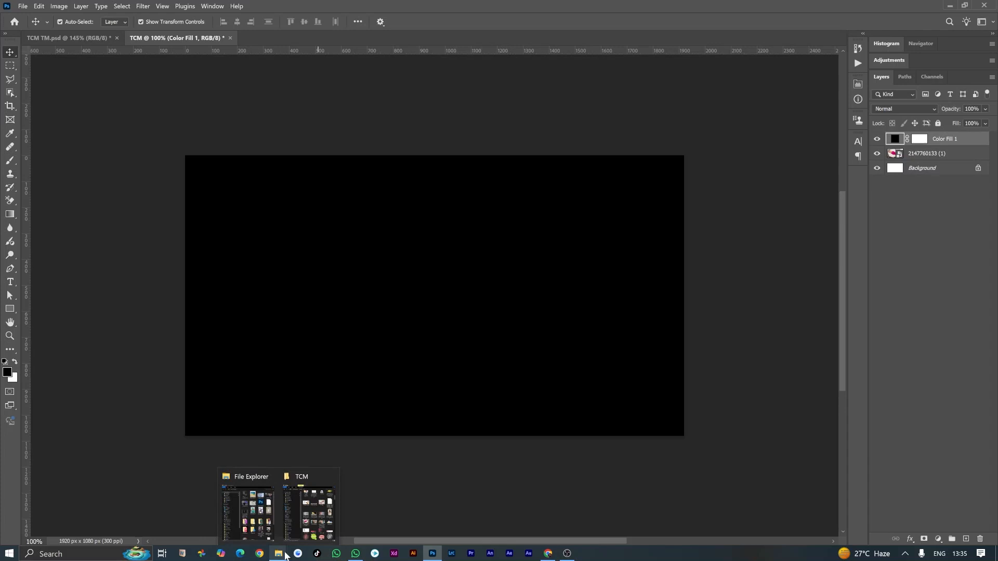
{"action": "left_click", "coordinate": [310, 519]}
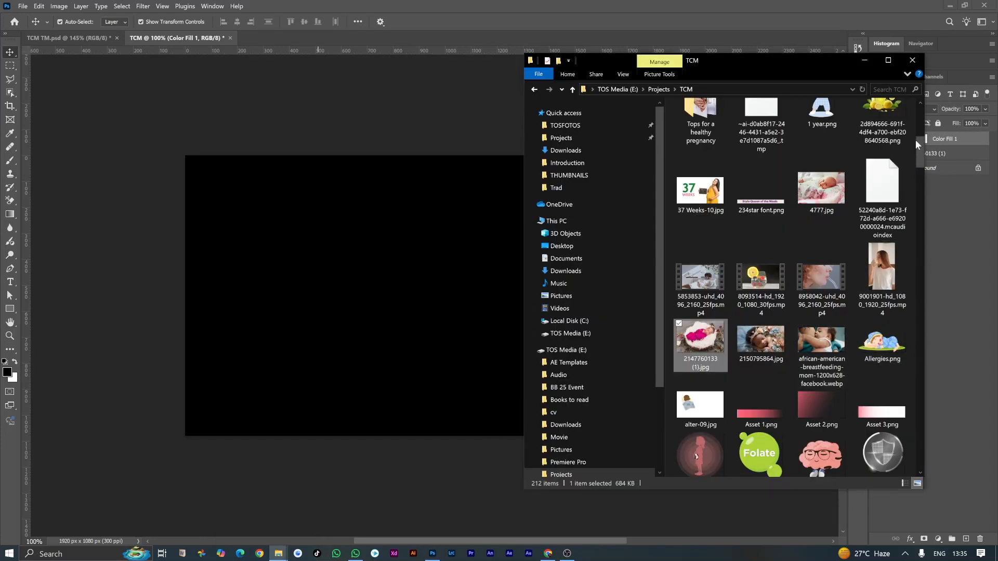
{"action": "left_click_drag", "start_coordinate": [917, 160], "coordinate": [923, 251]}
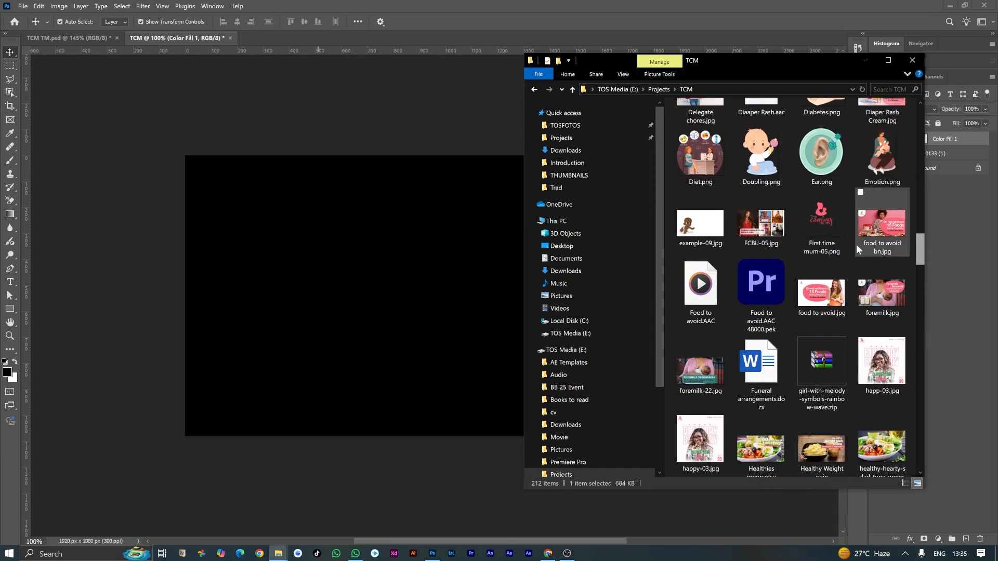
{"action": "left_click_drag", "start_coordinate": [830, 221], "coordinate": [316, 298]}
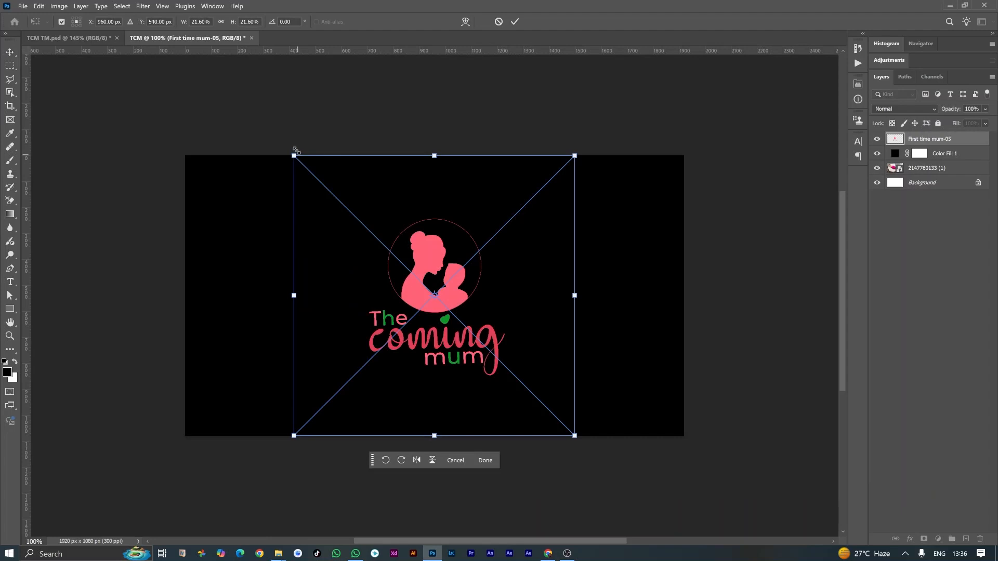
{"action": "left_click_drag", "start_coordinate": [294, 152], "coordinate": [502, 326]}
{"action": "left_click_drag", "start_coordinate": [597, 409], "coordinate": [619, 373]}
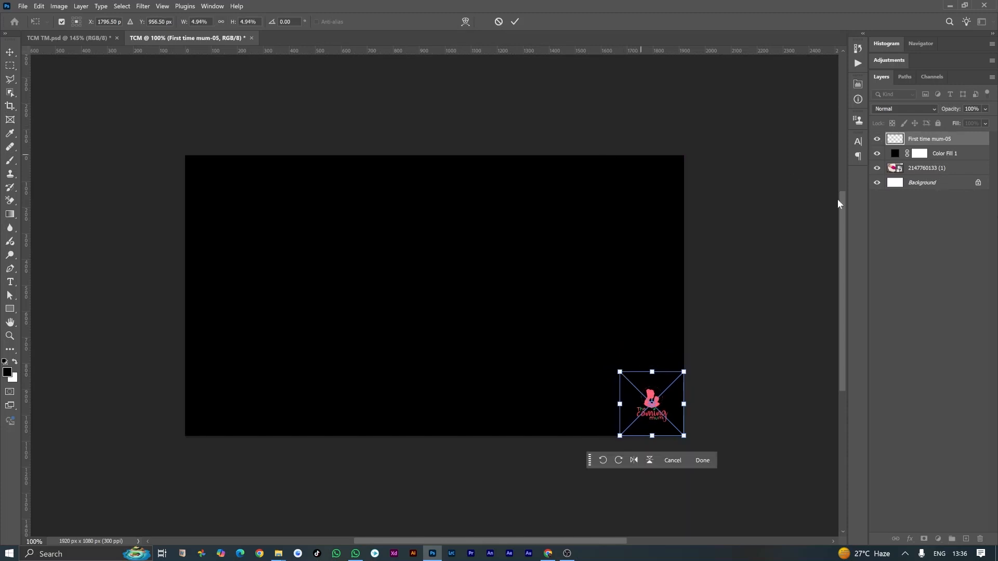
{"action": "left_click", "coordinate": [516, 22]}
Change the solid fill's color to the logo's pink, ff6376, by sampling the logo
{"action": "left_click", "coordinate": [897, 159]}
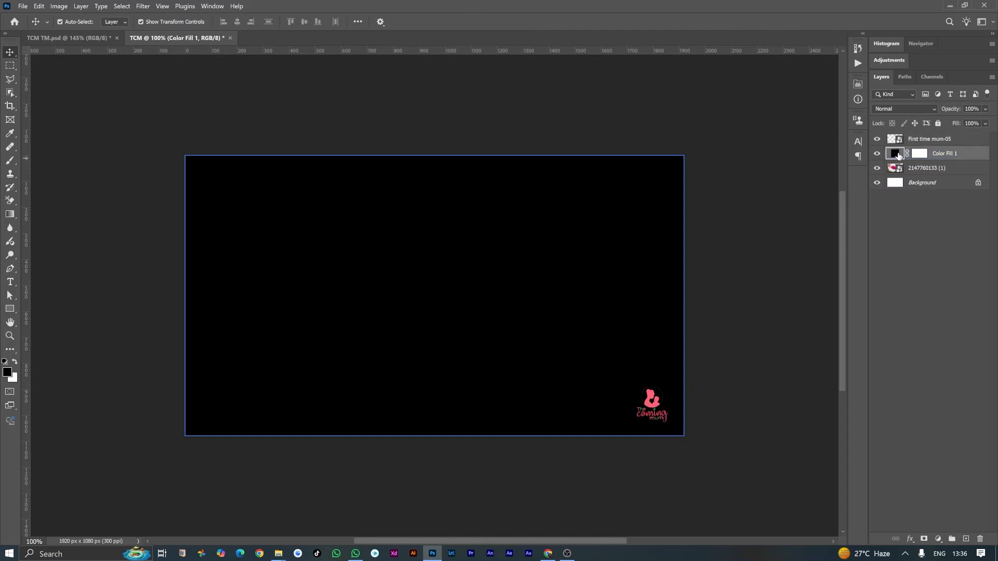
{"action": "double_click", "coordinate": [896, 154]}
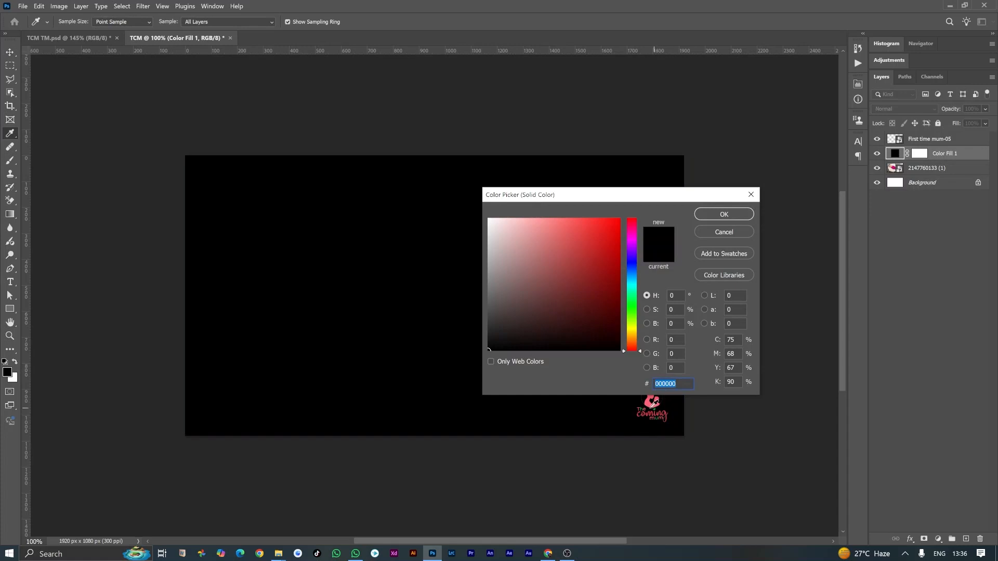
{"action": "left_click", "coordinate": [651, 400]}
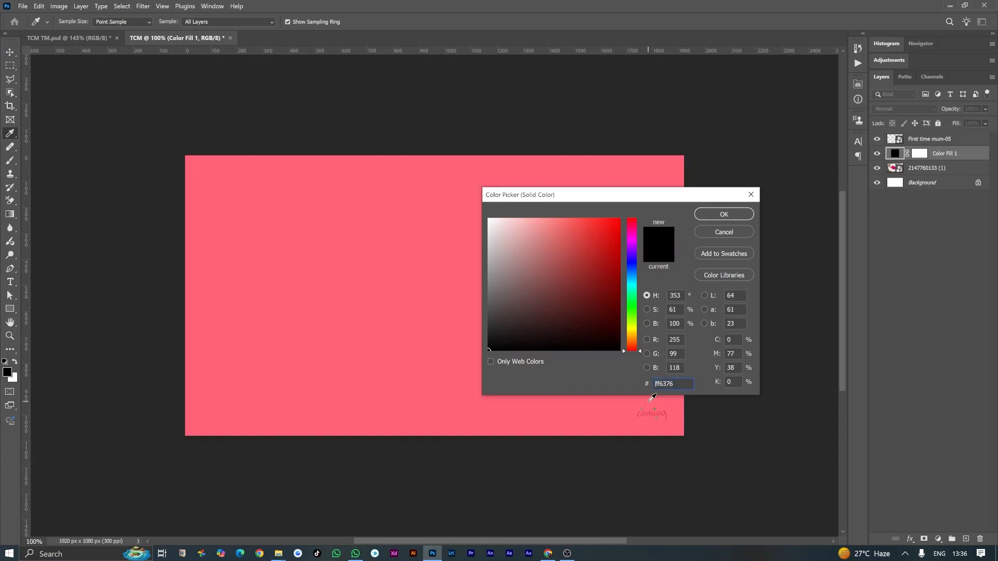
{"action": "left_click", "coordinate": [722, 216]}
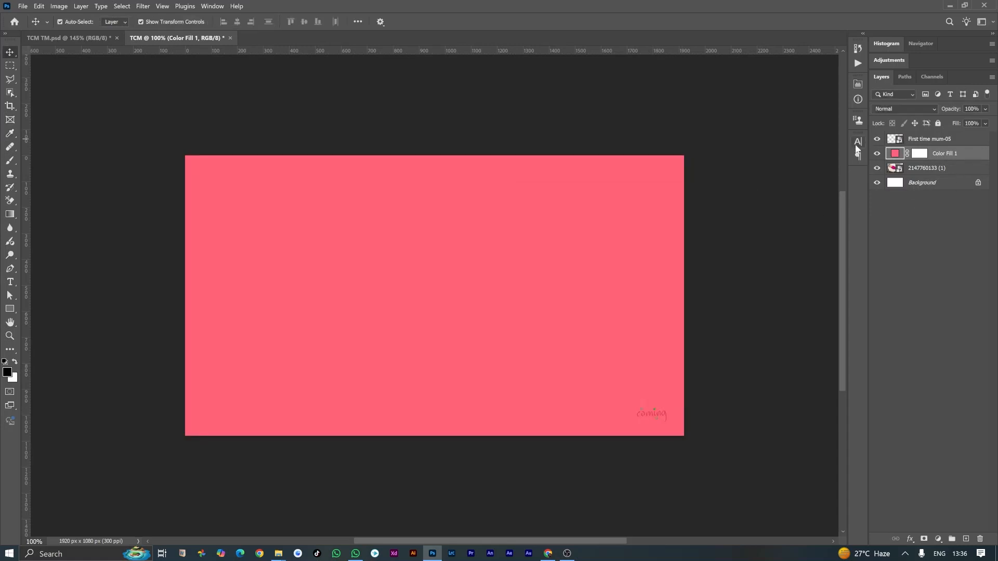
Target the pink fill's layer mask and set the Gradient tool to the Foreground to Background preset
{"action": "left_click", "coordinate": [919, 153]}
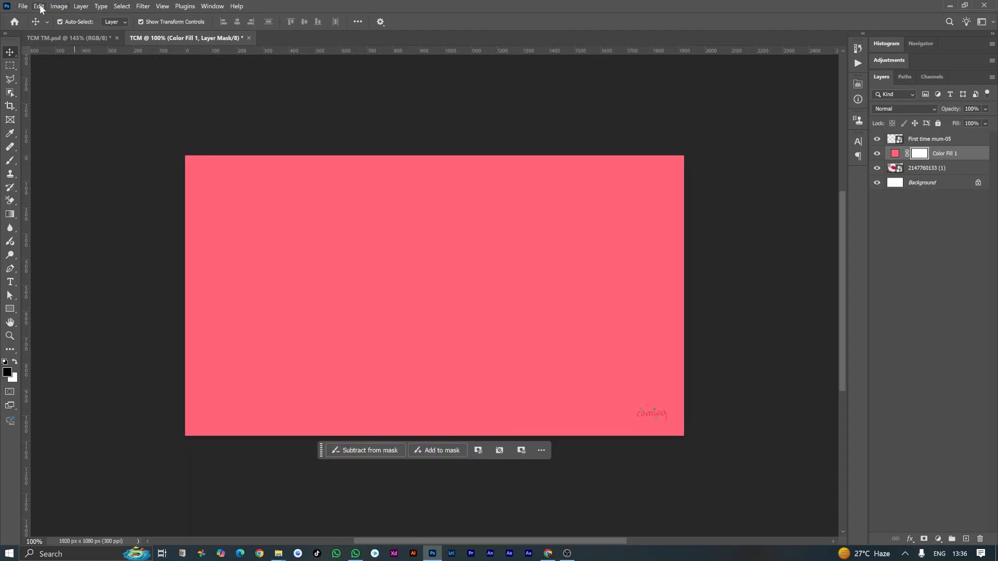
{"action": "left_click", "coordinate": [8, 212]}
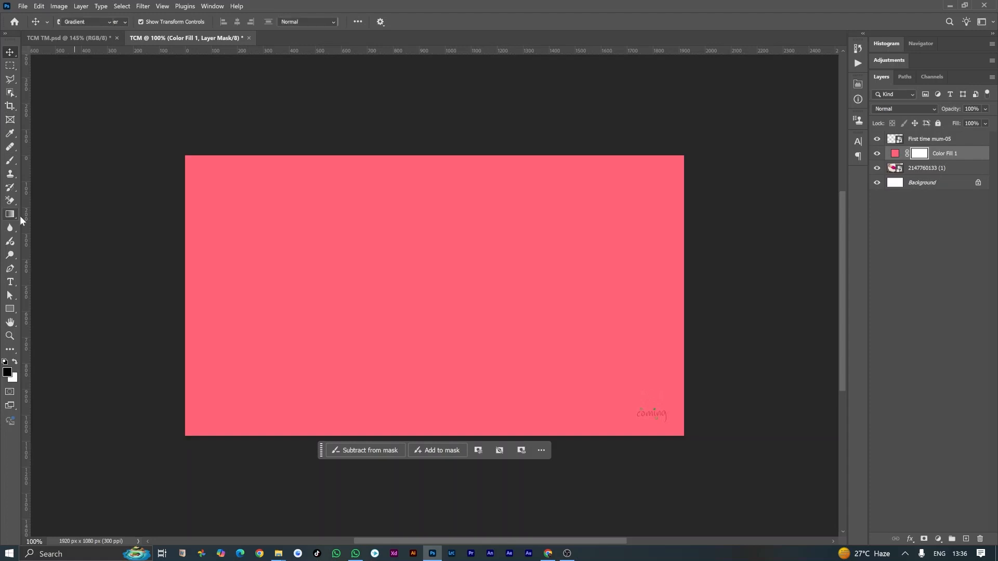
{"action": "left_click", "coordinate": [54, 216]}
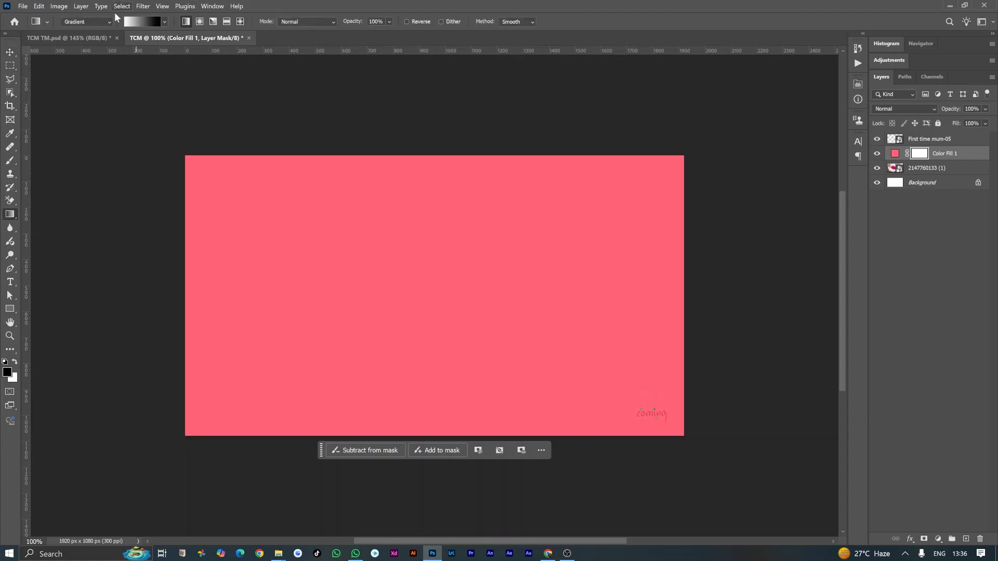
{"action": "left_click", "coordinate": [165, 22]}
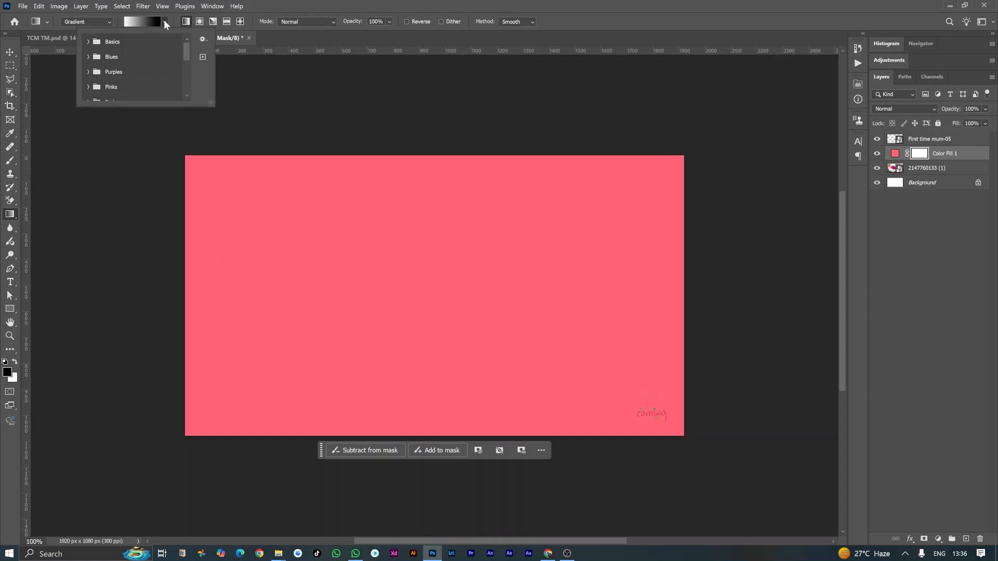
{"action": "left_click", "coordinate": [86, 42]}
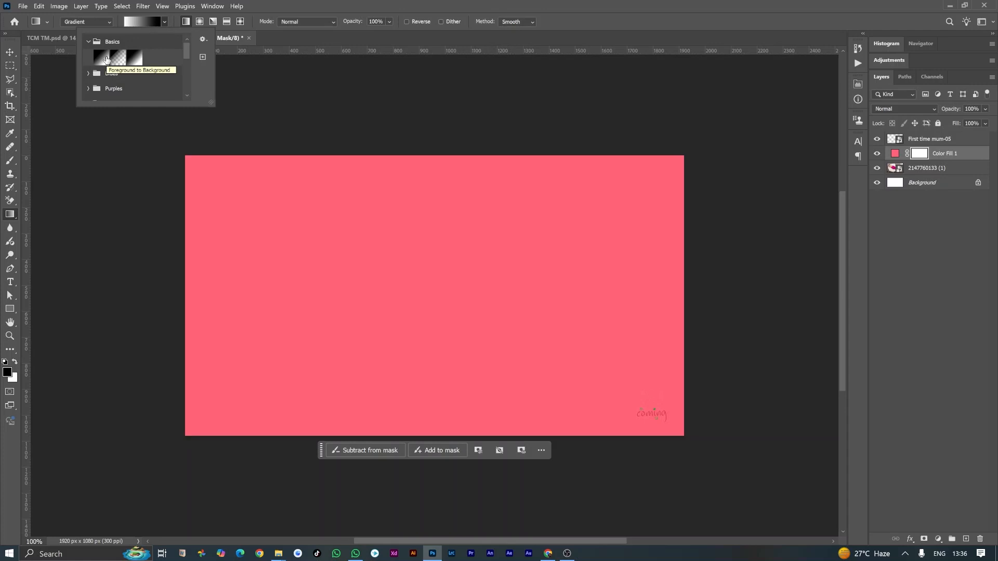
{"action": "left_click", "coordinate": [106, 59]}
{"action": "left_click_drag", "start_coordinate": [631, 290], "coordinate": [341, 283]}
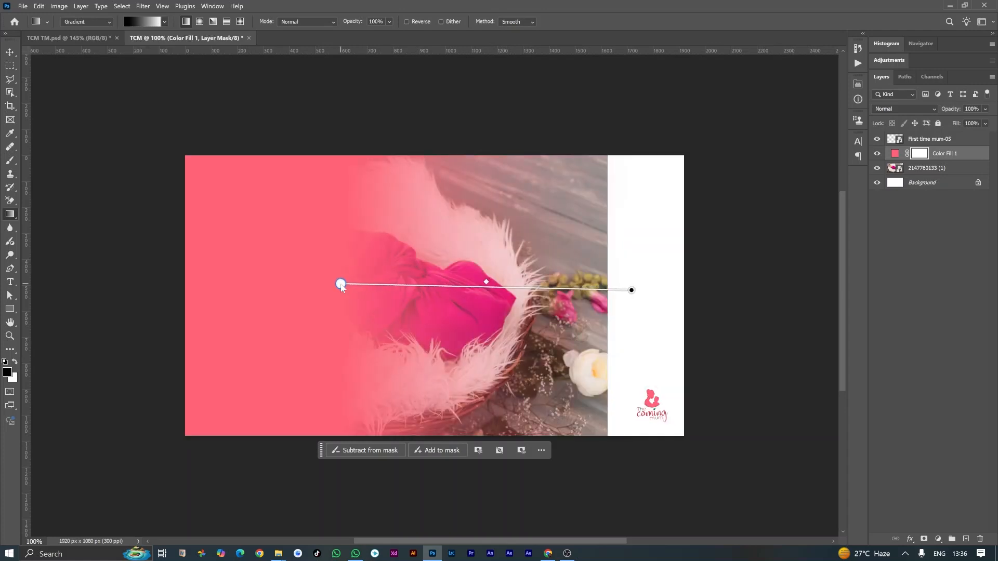
{"action": "key", "text": "ctrl+z"}
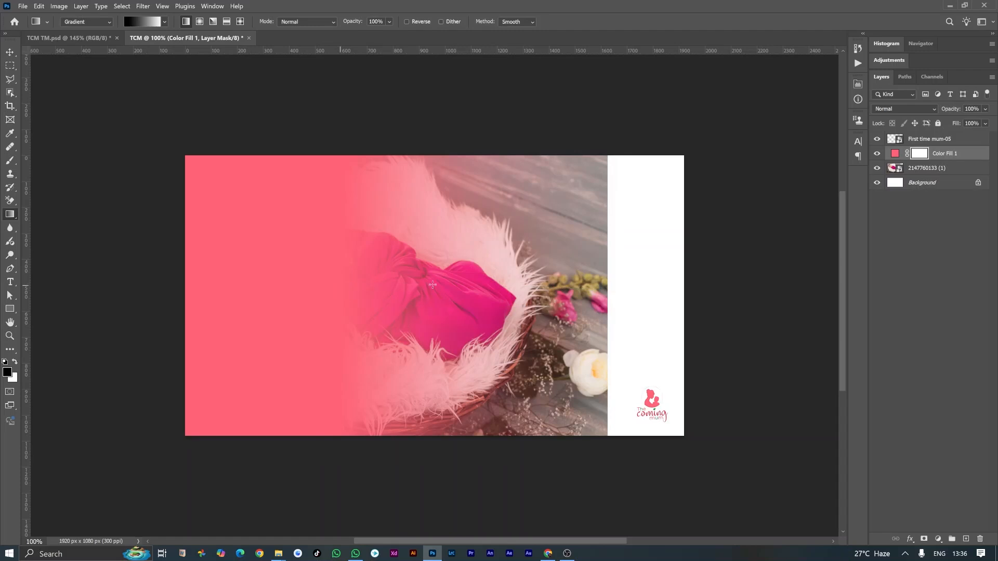
{"action": "key", "text": "ctrl+z"}
Draw a linear black-to-white gradient on the pink fill's mask, from the baby's face to just beyond the basket's right side
{"action": "left_click_drag", "start_coordinate": [381, 282], "coordinate": [549, 284]}
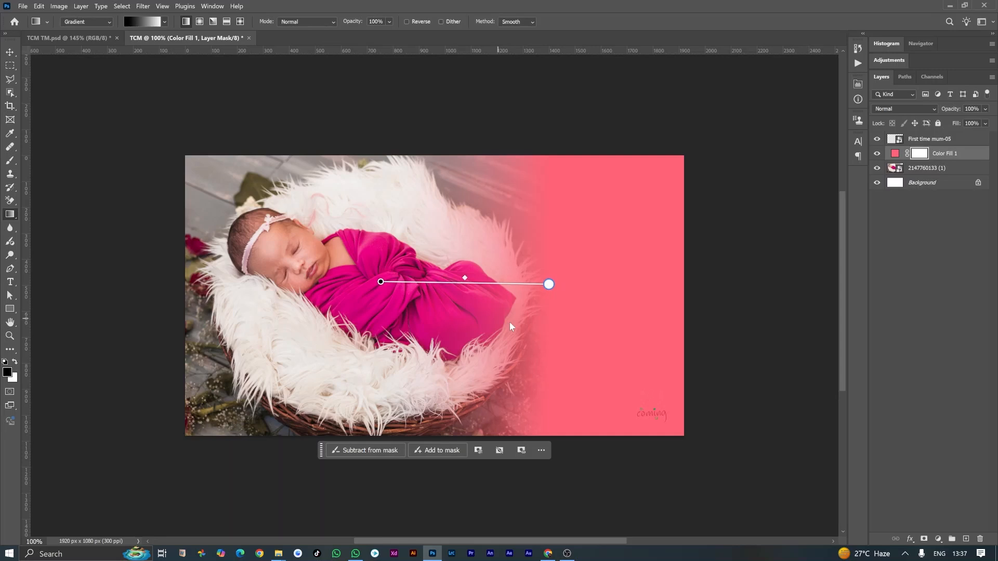
{"action": "left_click_drag", "start_coordinate": [426, 257], "coordinate": [571, 262]}
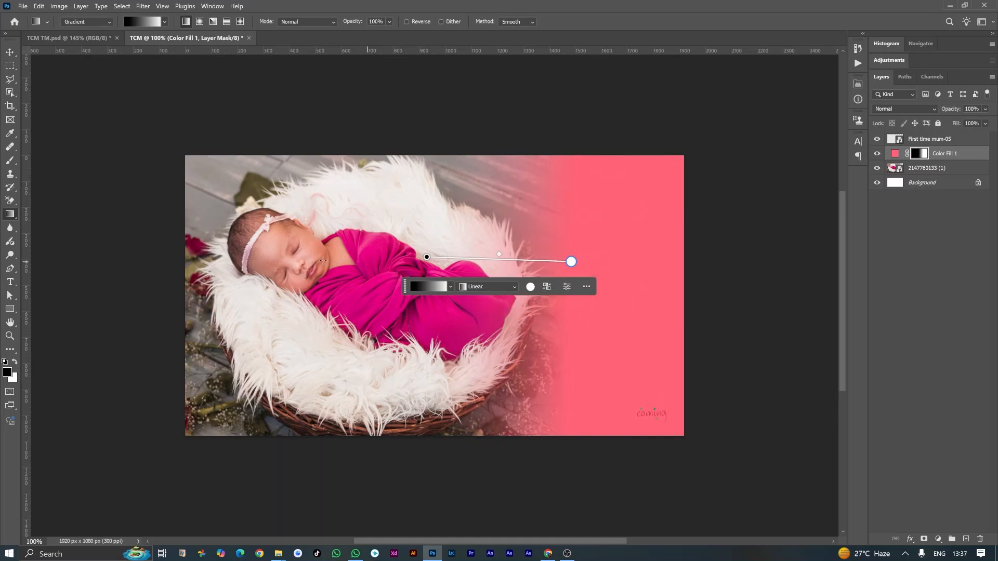
{"action": "left_click_drag", "start_coordinate": [319, 260], "coordinate": [608, 273]}
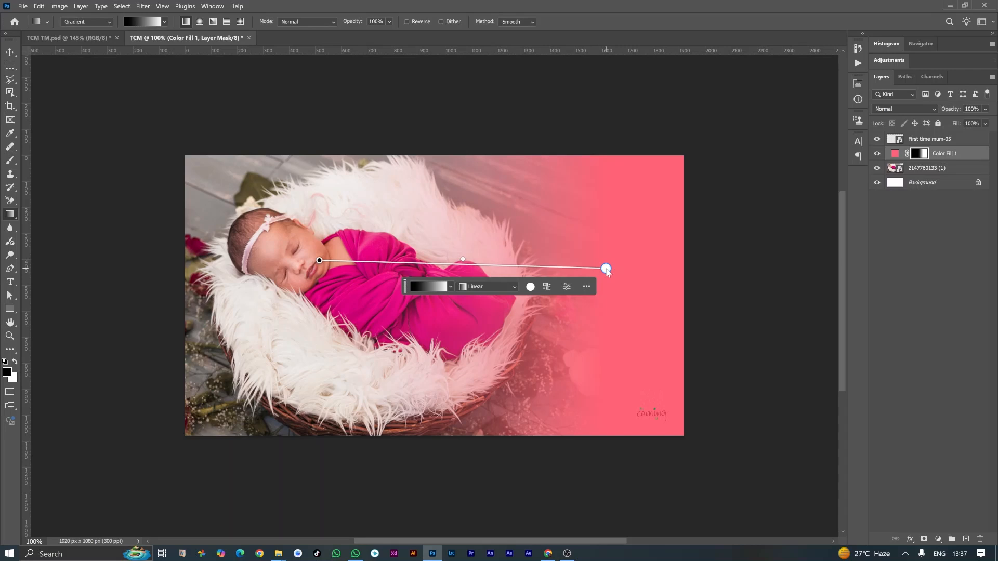
{"action": "left_click_drag", "start_coordinate": [606, 272], "coordinate": [569, 278]}
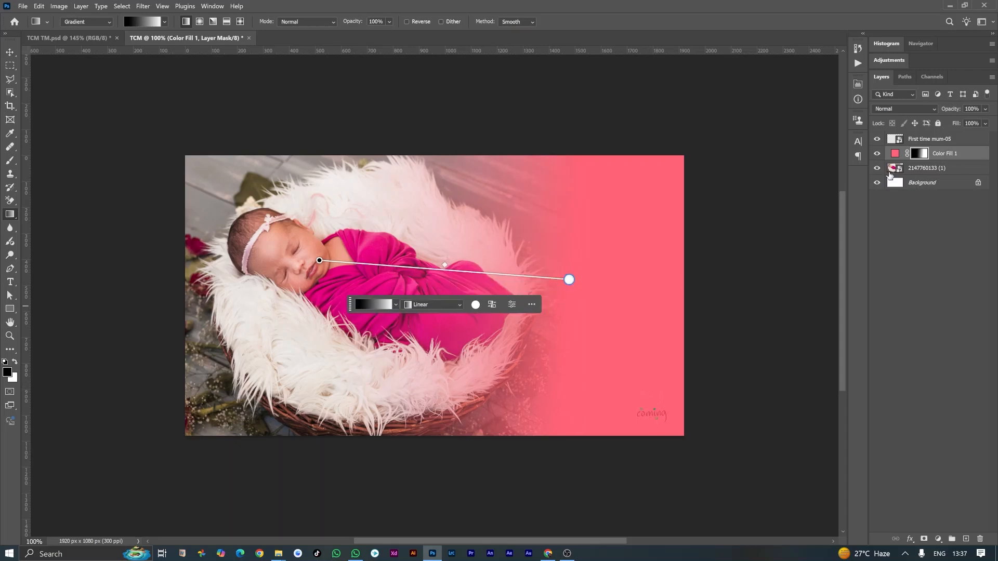
Draw an ellipse of about 262 x 256 px around the logo in the canvas's lower-right corner
{"action": "left_click", "coordinate": [894, 154]}
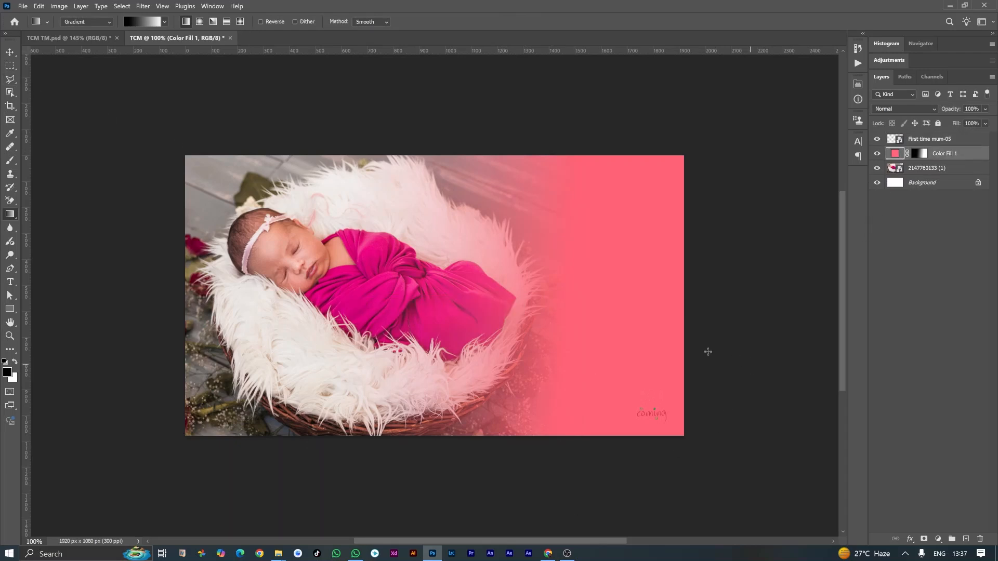
{"action": "left_click", "coordinate": [877, 139]}
{"action": "left_click", "coordinate": [876, 140]}
{"action": "left_click", "coordinate": [894, 140]}
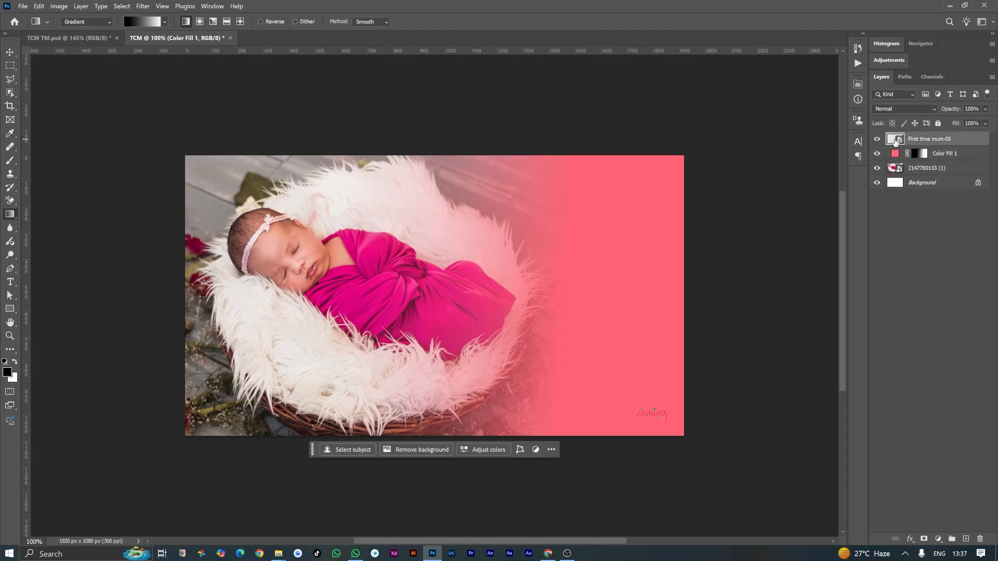
{"action": "left_click", "coordinate": [13, 308]}
{"action": "left_click", "coordinate": [52, 318]}
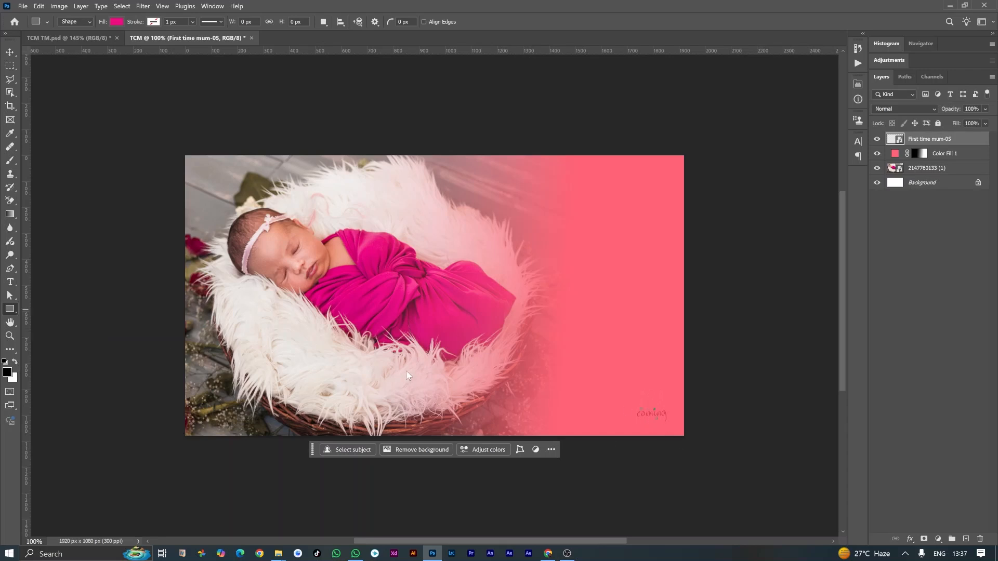
{"action": "key", "text": "shift+u"}
{"action": "left_click_drag", "start_coordinate": [652, 409], "coordinate": [693, 449]}
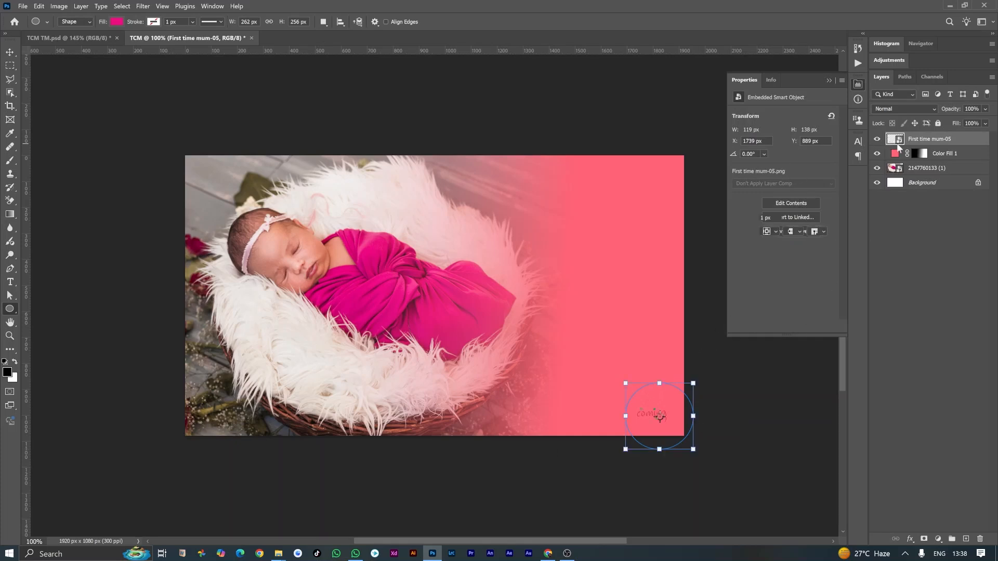
{"action": "key", "text": "alt+space"}
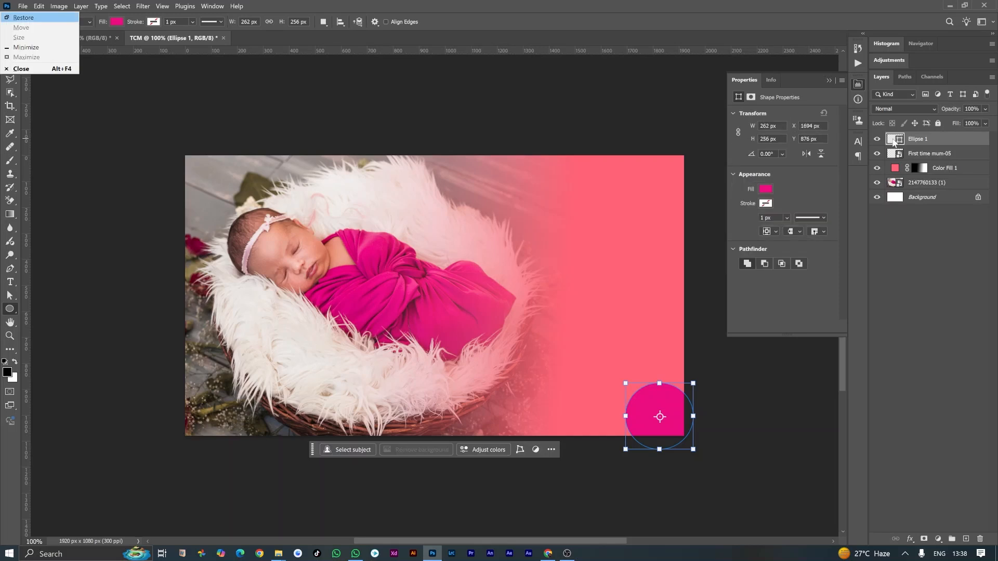
{"action": "key", "text": "Escape"}
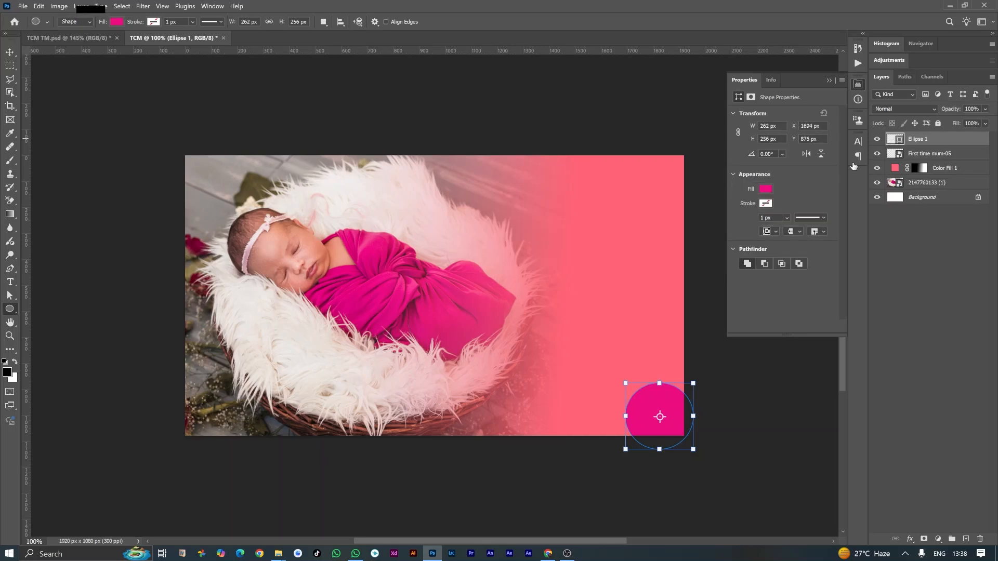
Change the ellipse's fill color to white, ffffff, and place its layer directly beneath the logo layer
{"action": "double_click", "coordinate": [898, 140]}
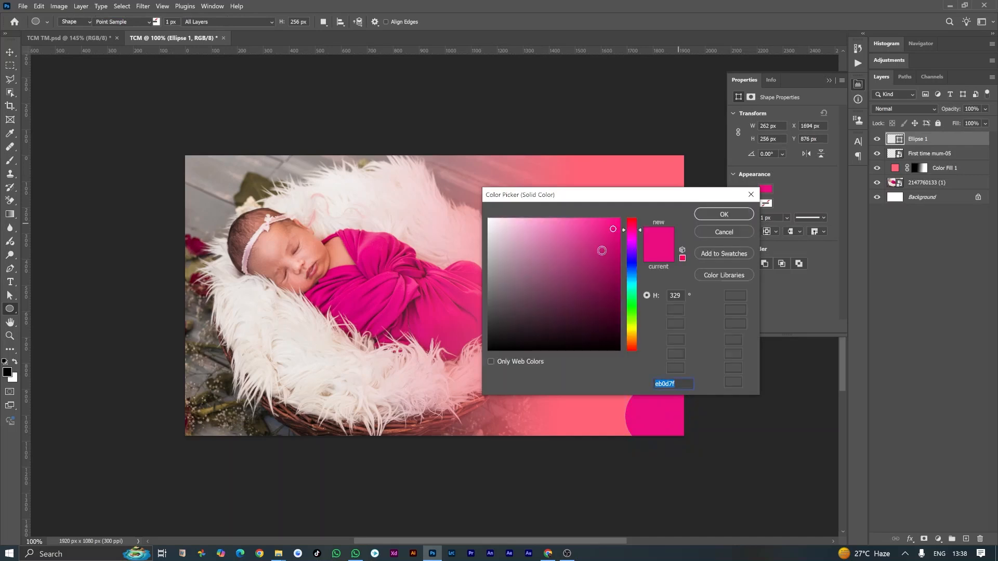
{"action": "left_click_drag", "start_coordinate": [523, 233], "coordinate": [472, 204]}
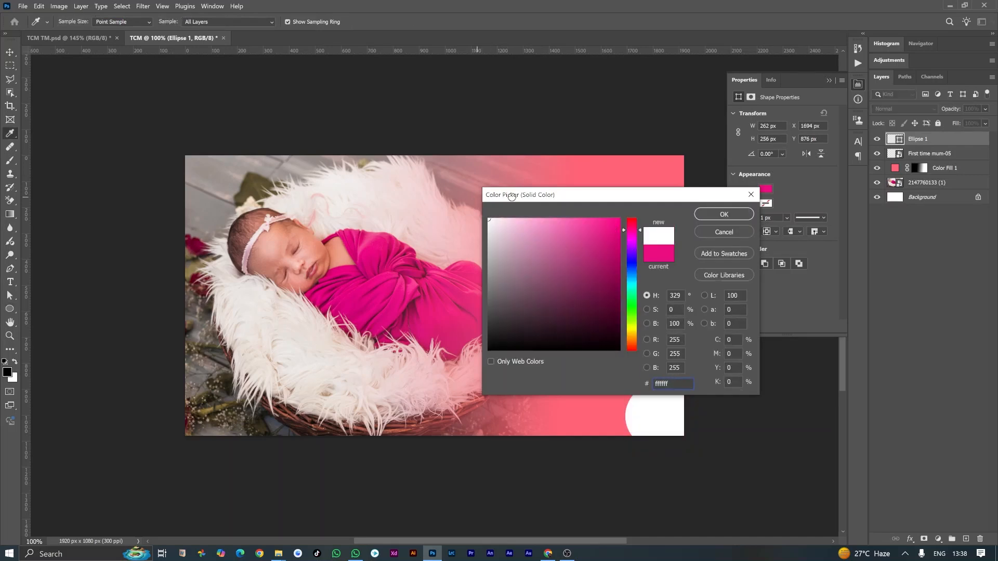
{"action": "left_click", "coordinate": [724, 214]}
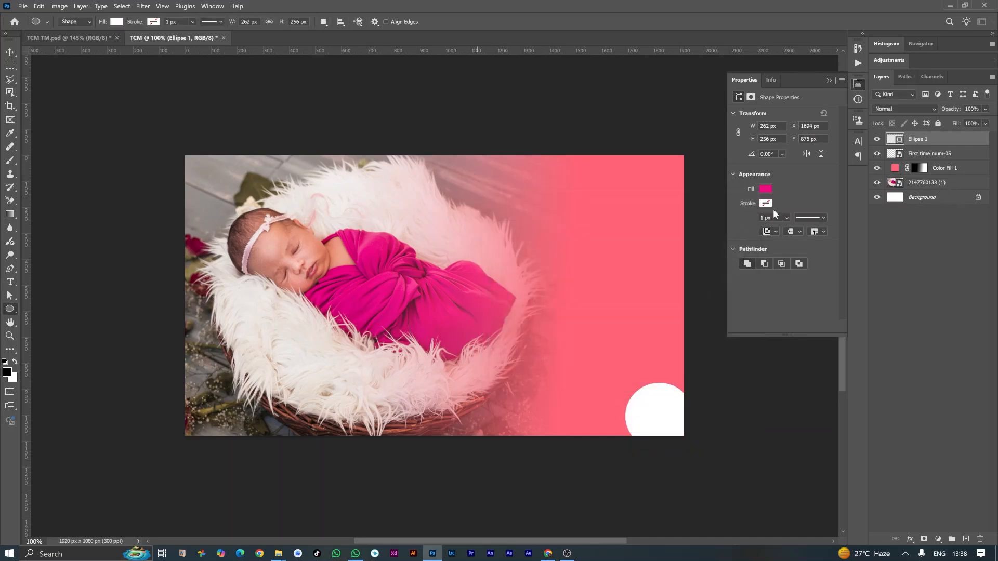
{"action": "left_click_drag", "start_coordinate": [901, 138], "coordinate": [894, 164]}
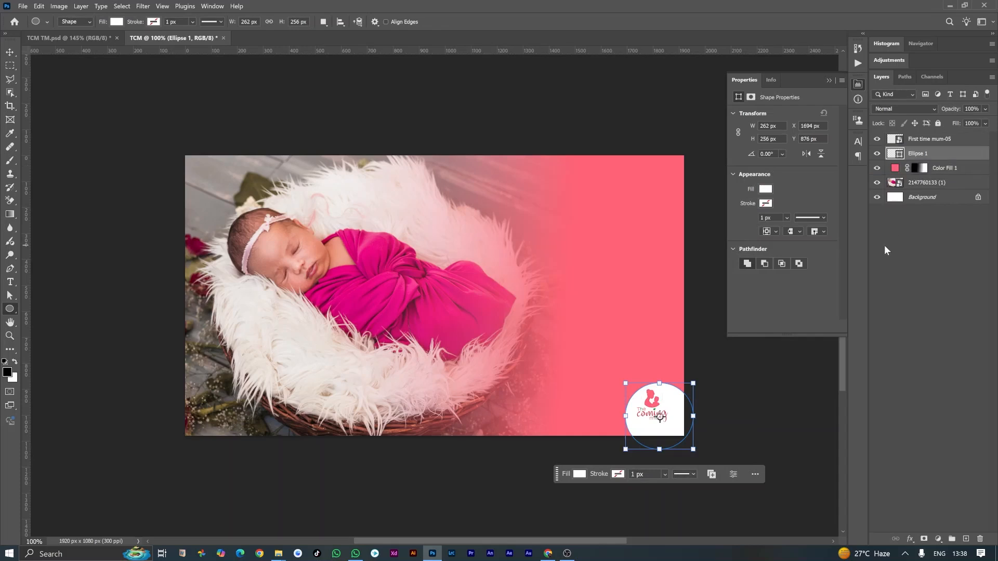
Enlarge the white ellipse to about 308 x 301 px and reposition it behind the logo in the canvas's lower-right corner
{"action": "left_click", "coordinate": [9, 52]}
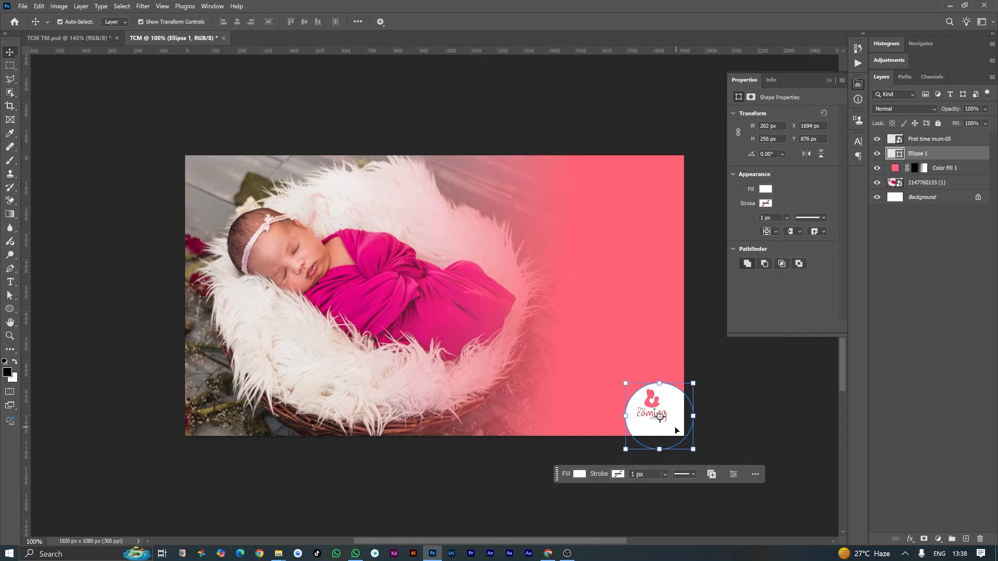
{"action": "left_click_drag", "start_coordinate": [676, 431], "coordinate": [662, 423]}
{"action": "left_click_drag", "start_coordinate": [626, 378], "coordinate": [614, 366]}
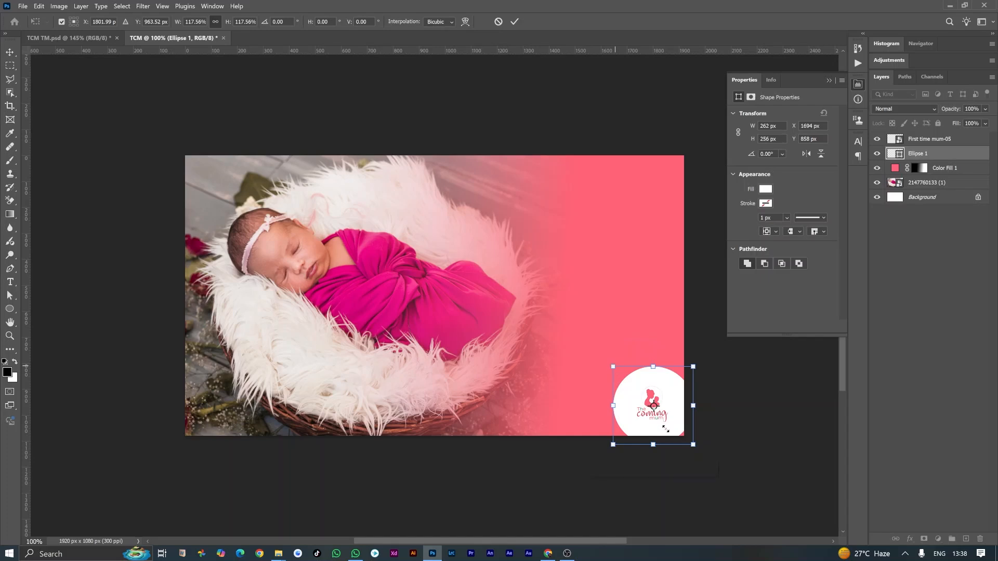
{"action": "left_click_drag", "start_coordinate": [675, 427], "coordinate": [680, 427]}
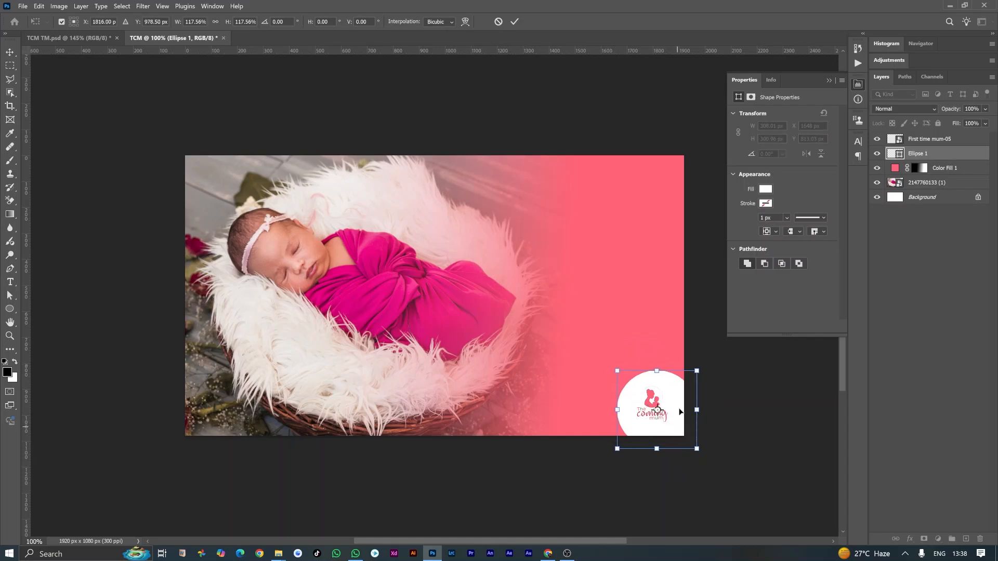
Scale the logo to about 5.34% and position it in the middle of the white ellipse
{"action": "left_click", "coordinate": [913, 139]}
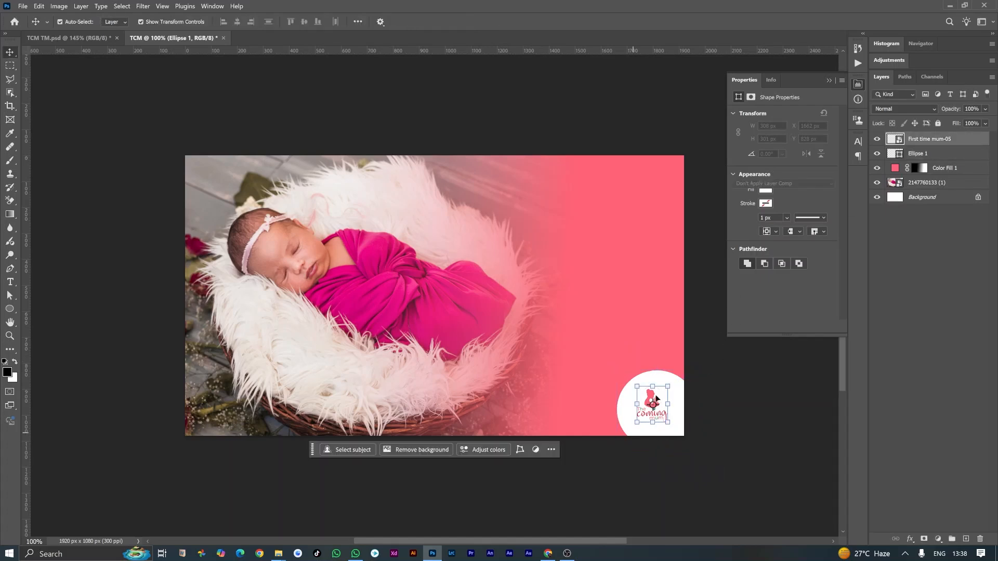
{"action": "left_click", "coordinate": [669, 424]}
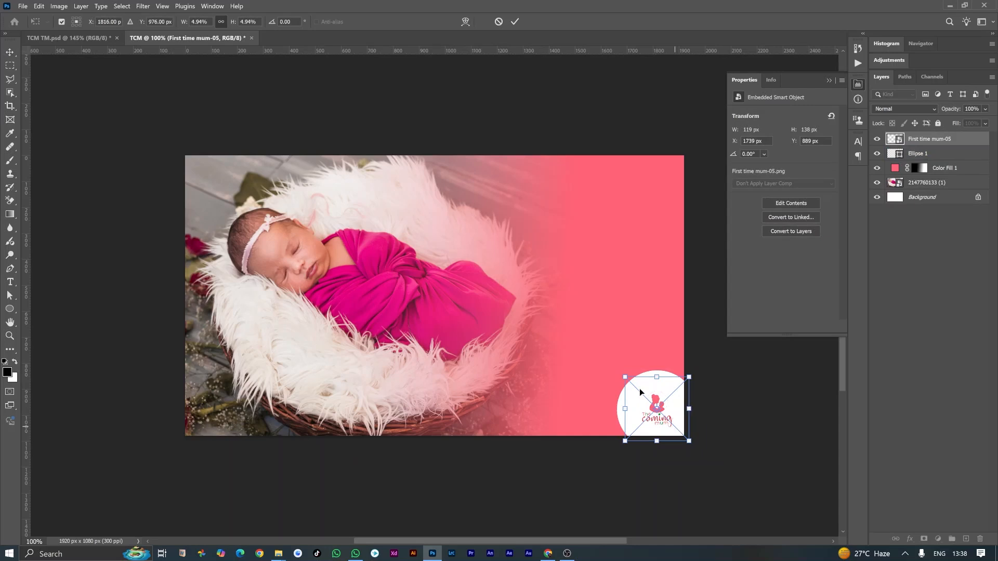
{"action": "left_click_drag", "start_coordinate": [625, 377], "coordinate": [621, 372]}
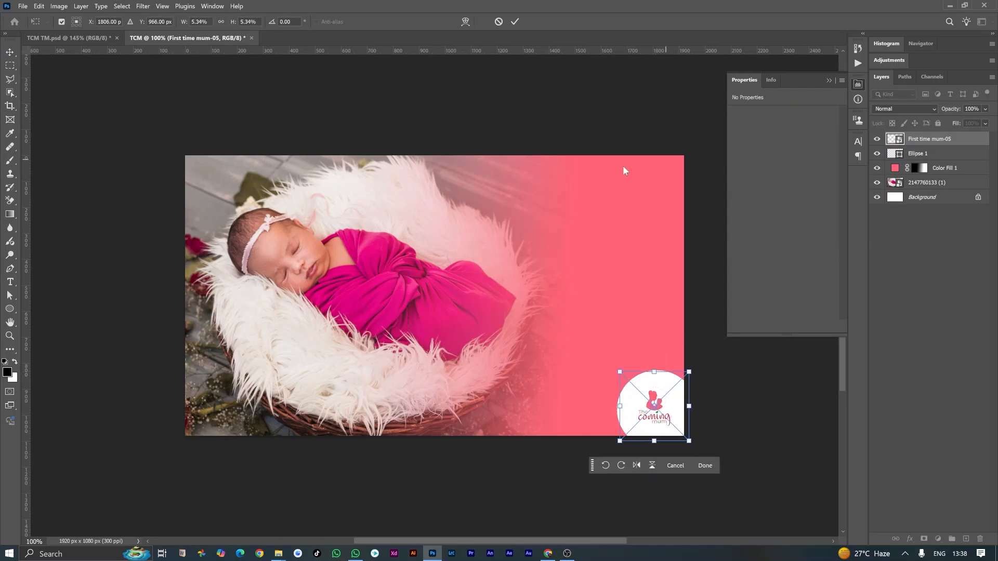
{"action": "left_click", "coordinate": [515, 21]}
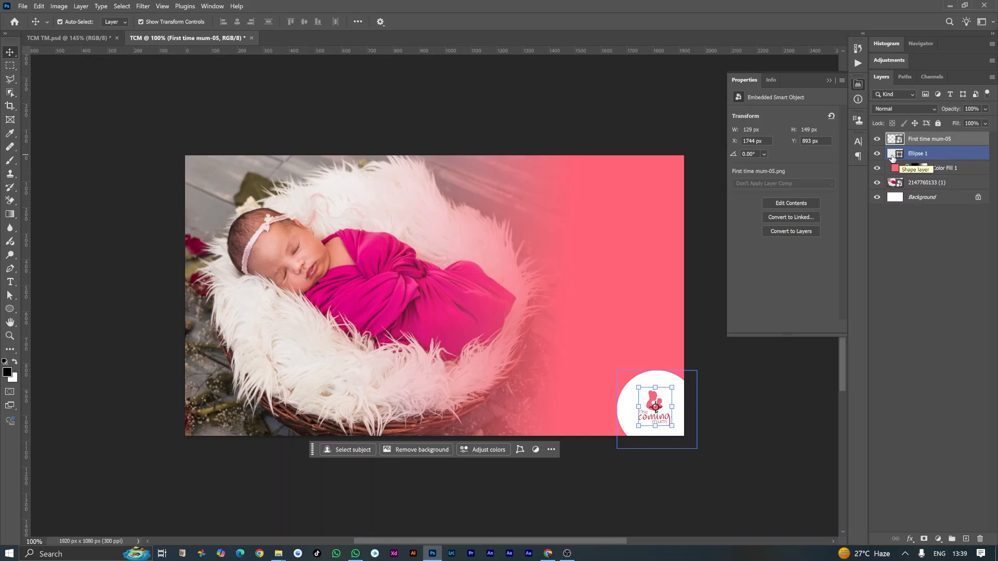
Add a drop shadow to the white ellipse and set its angle to -38°
{"action": "left_click", "coordinate": [893, 154]}
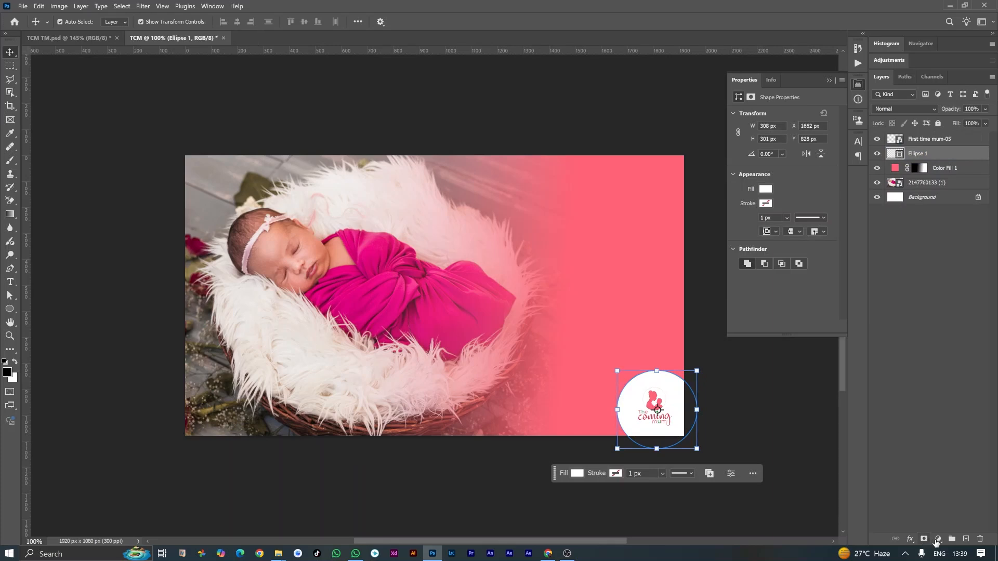
{"action": "left_click", "coordinate": [910, 539]}
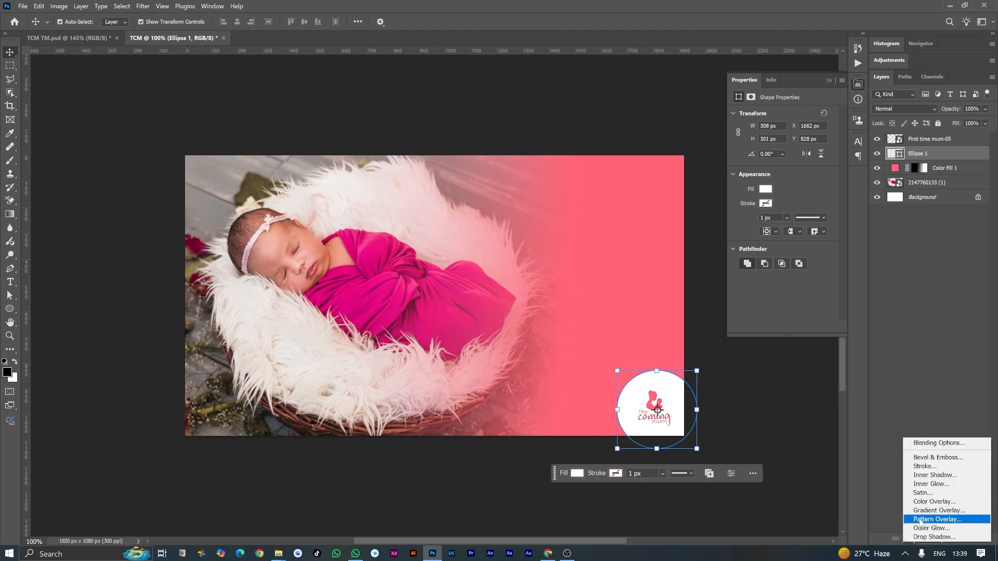
{"action": "left_click", "coordinate": [920, 538]}
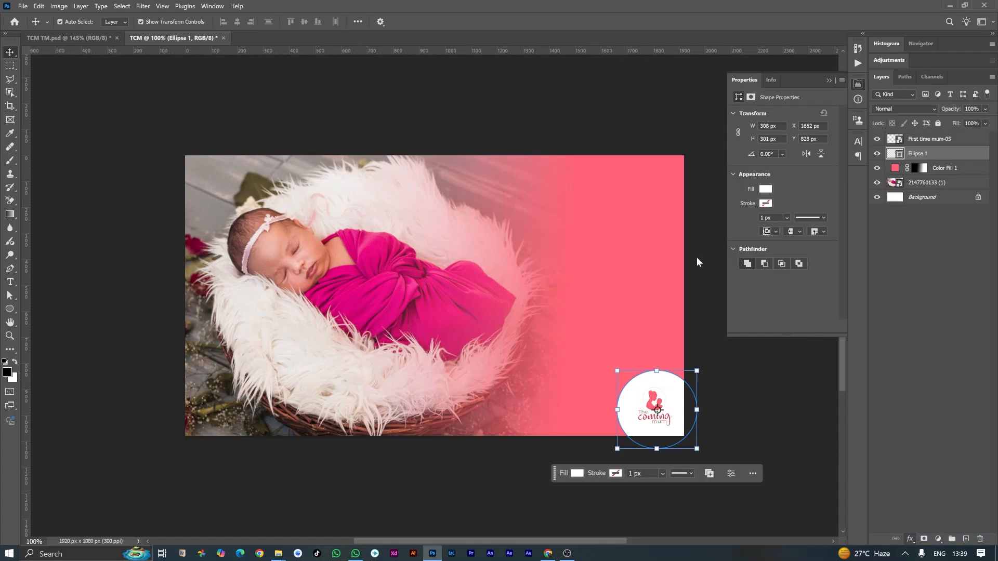
{"action": "left_click_drag", "start_coordinate": [615, 188], "coordinate": [379, 164]}
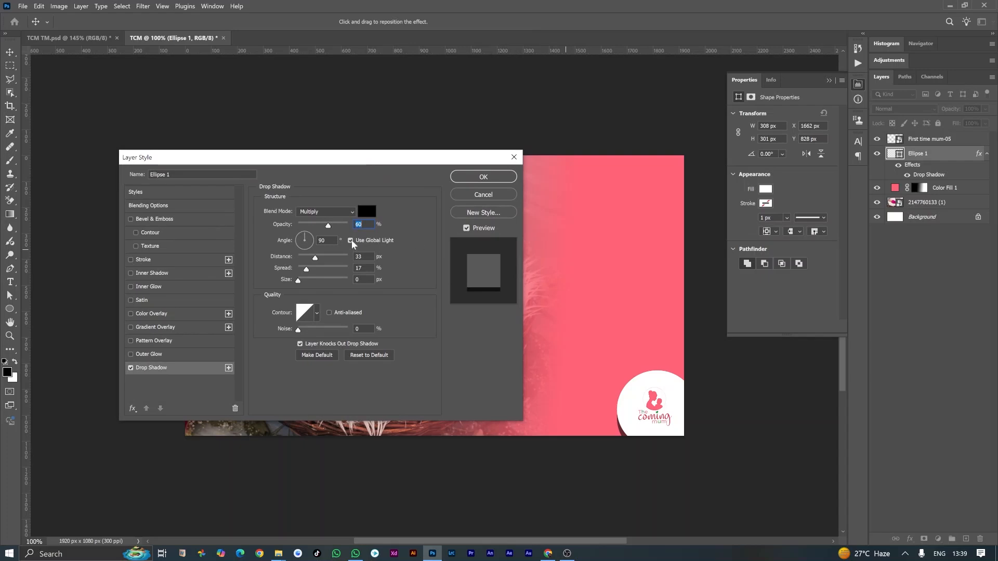
{"action": "left_click_drag", "start_coordinate": [303, 233], "coordinate": [297, 240]}
{"action": "type", "text": "-32"}
{"action": "key", "text": "BackSpace"}
{"action": "type", "text": "8"}
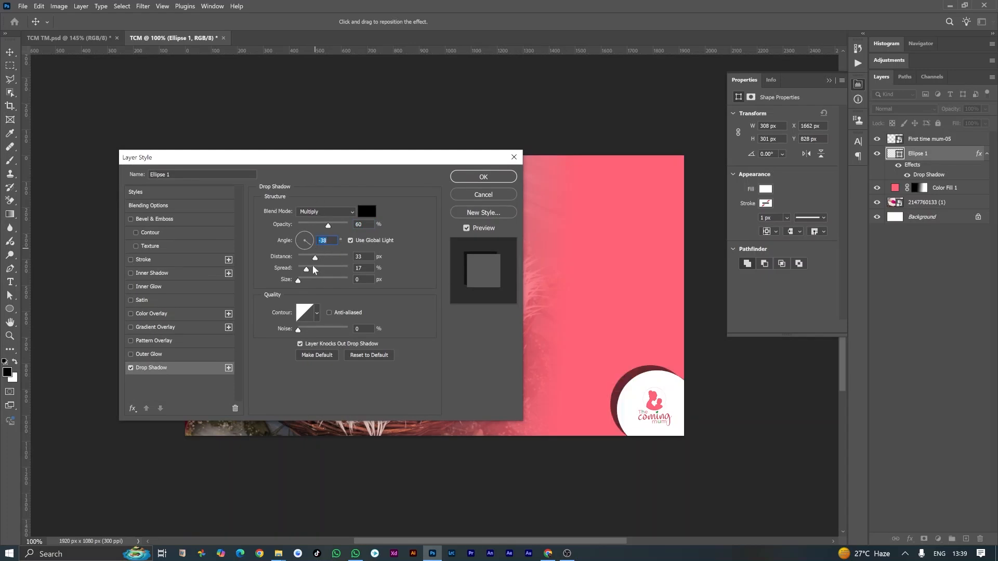
Soften the ellipse's drop shadow to 18% opacity, 4 px distance and 15% spread
{"action": "left_click_drag", "start_coordinate": [312, 260], "coordinate": [302, 258]}
{"action": "key", "text": "Tab"}
{"action": "left_click_drag", "start_coordinate": [330, 227], "coordinate": [311, 227]}
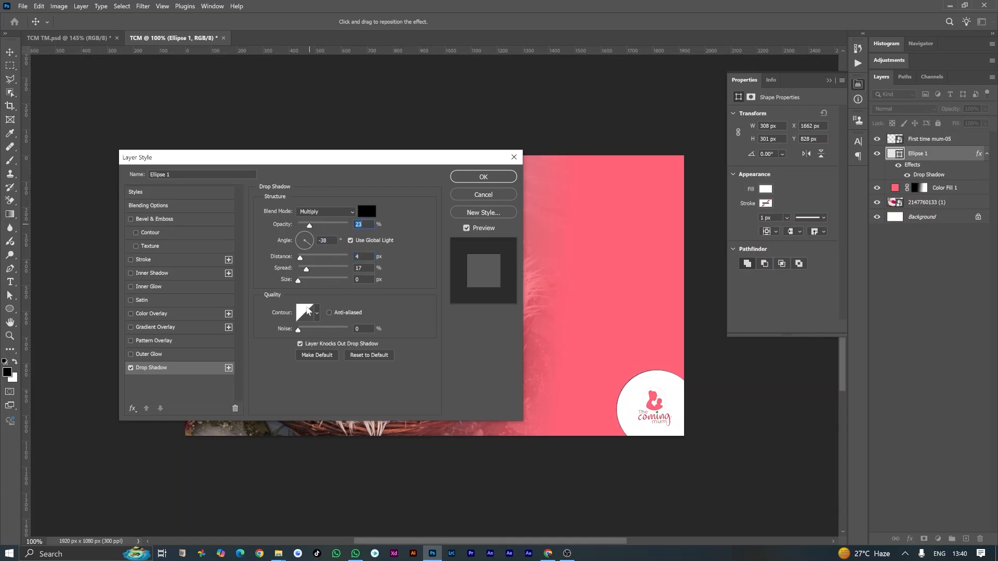
{"action": "left_click_drag", "start_coordinate": [306, 268], "coordinate": [300, 270]}
{"action": "left_click_drag", "start_coordinate": [300, 270], "coordinate": [305, 273]}
{"action": "left_click_drag", "start_coordinate": [309, 227], "coordinate": [307, 228]}
Give the drop shadow the S-curve contour preset and apply the layer style to the ellipse
{"action": "left_click", "coordinate": [305, 314]}
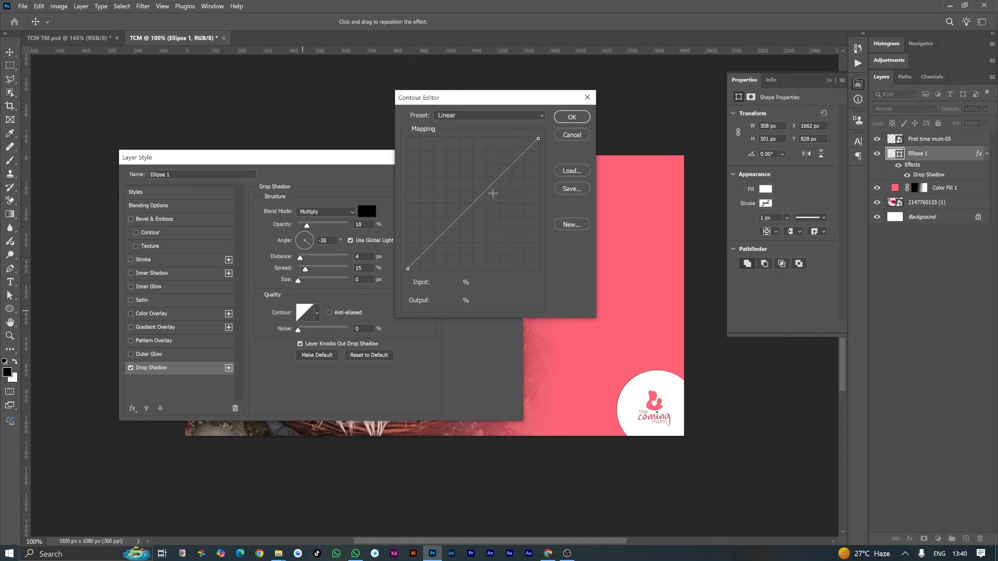
{"action": "left_click", "coordinate": [573, 135]}
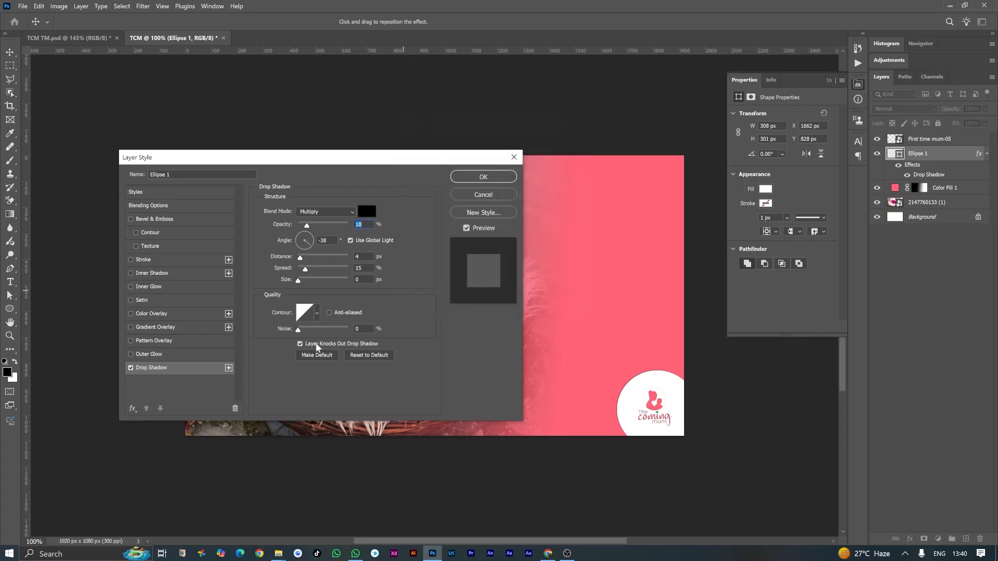
{"action": "left_click", "coordinate": [317, 314]}
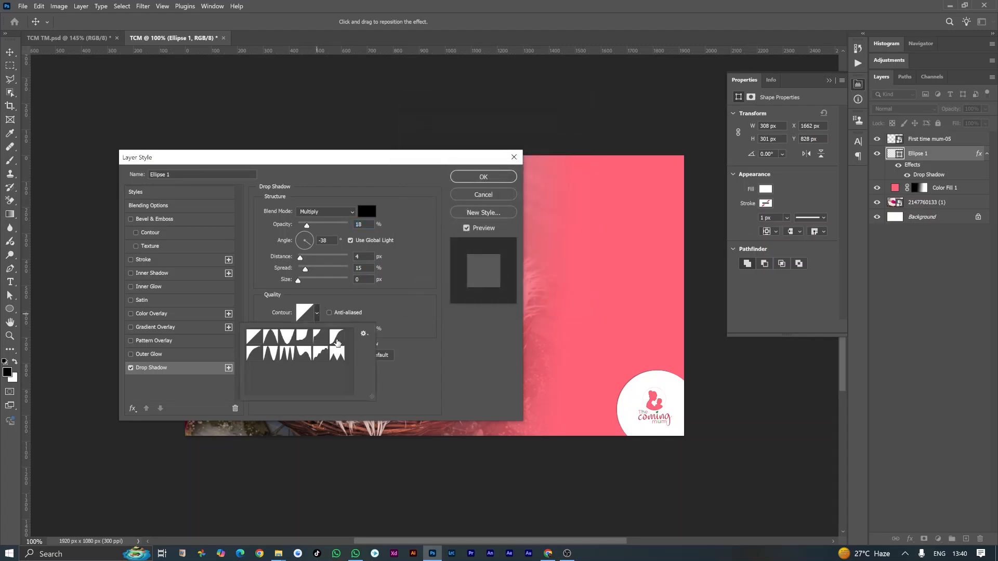
{"action": "left_click", "coordinate": [338, 340]}
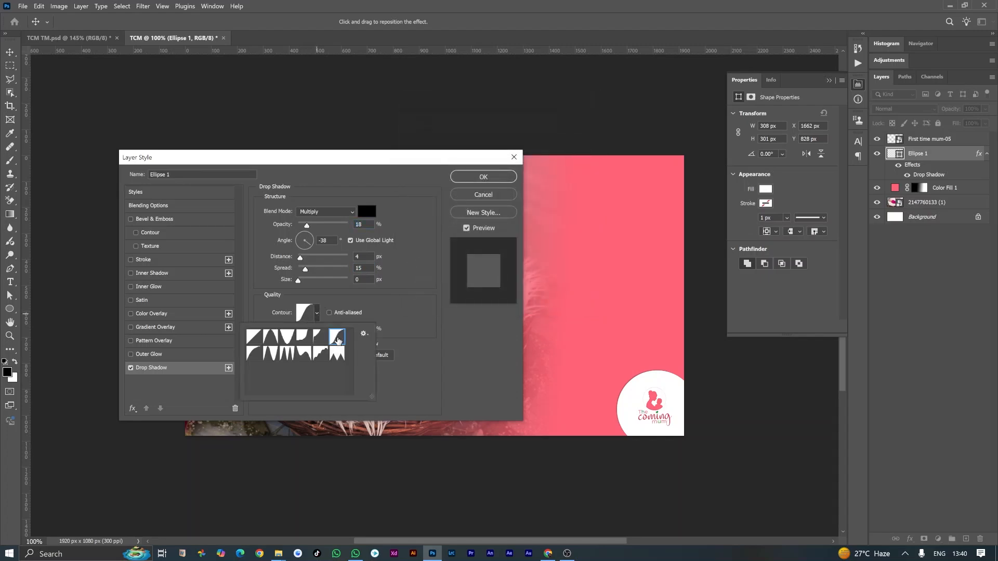
{"action": "left_click", "coordinate": [475, 183]}
{"action": "left_click", "coordinate": [475, 179]}
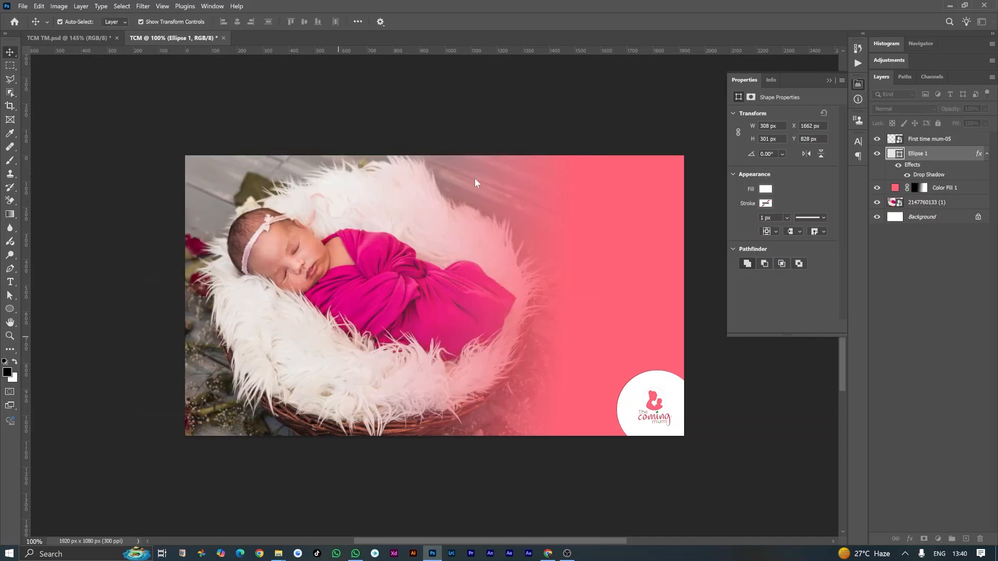
Try to set the character font size to 48 pt
{"action": "left_click", "coordinate": [653, 404]}
{"action": "left_click", "coordinate": [858, 141]}
{"action": "left_click", "coordinate": [842, 137]}
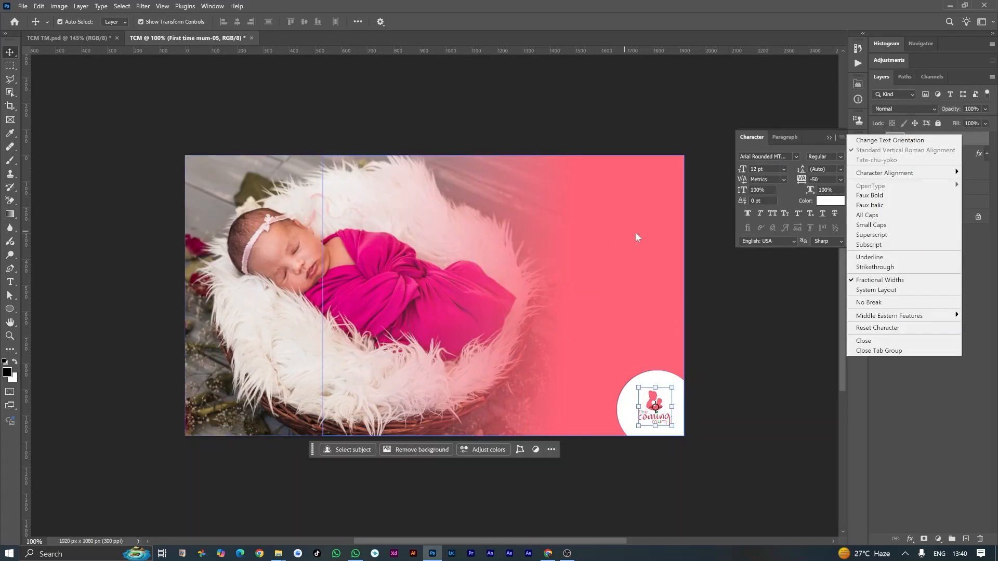
{"action": "left_click", "coordinate": [787, 167]}
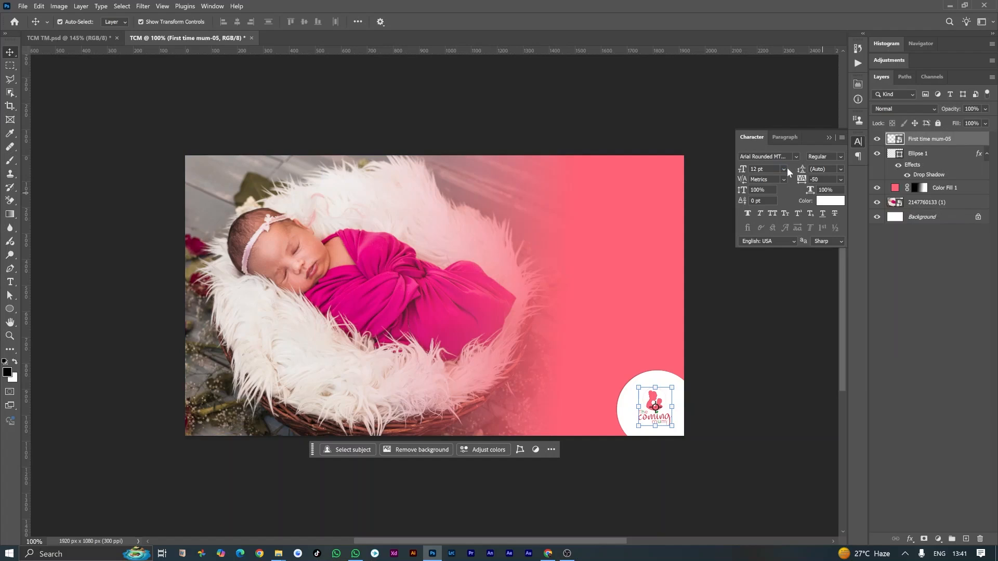
{"action": "left_click", "coordinate": [786, 168]}
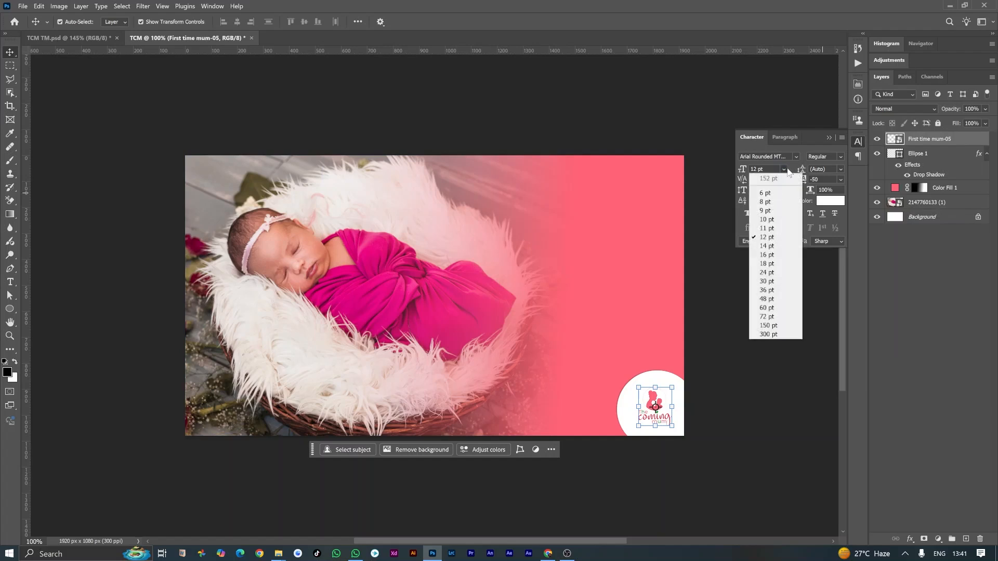
{"action": "left_click", "coordinate": [769, 299]}
{"action": "left_click", "coordinate": [539, 182]}
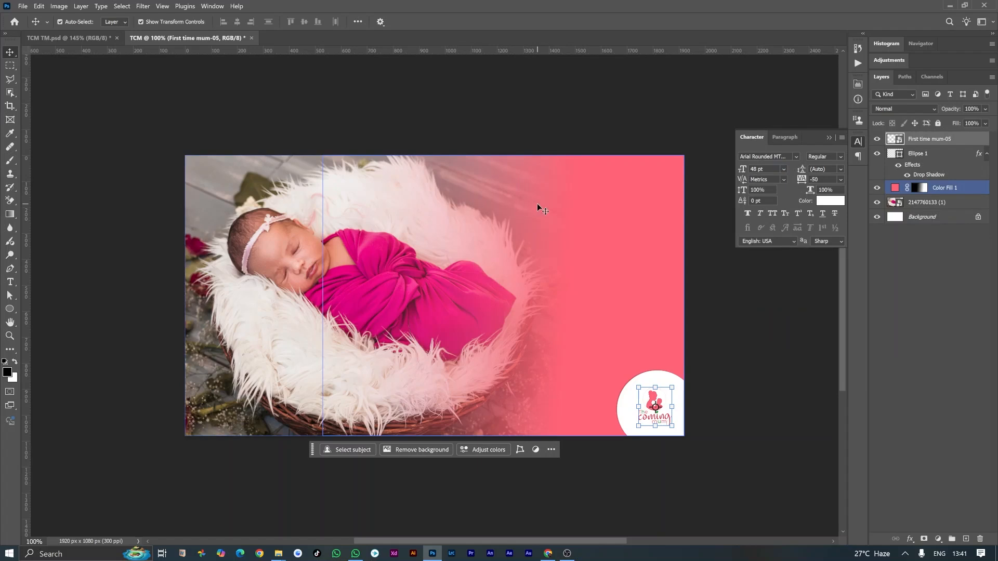
{"action": "left_click", "coordinate": [78, 161]}
Add a white 12 pt horizontal text reading "Names" in Arial Rounded MT Bold over the upper part of the photo
{"action": "right_click", "coordinate": [9, 285]}
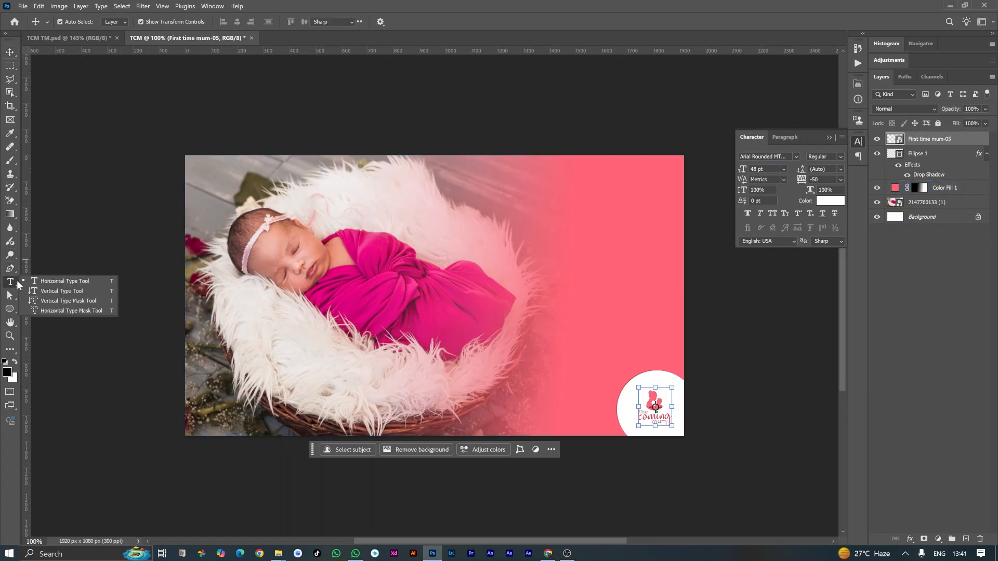
{"action": "left_click", "coordinate": [52, 279]}
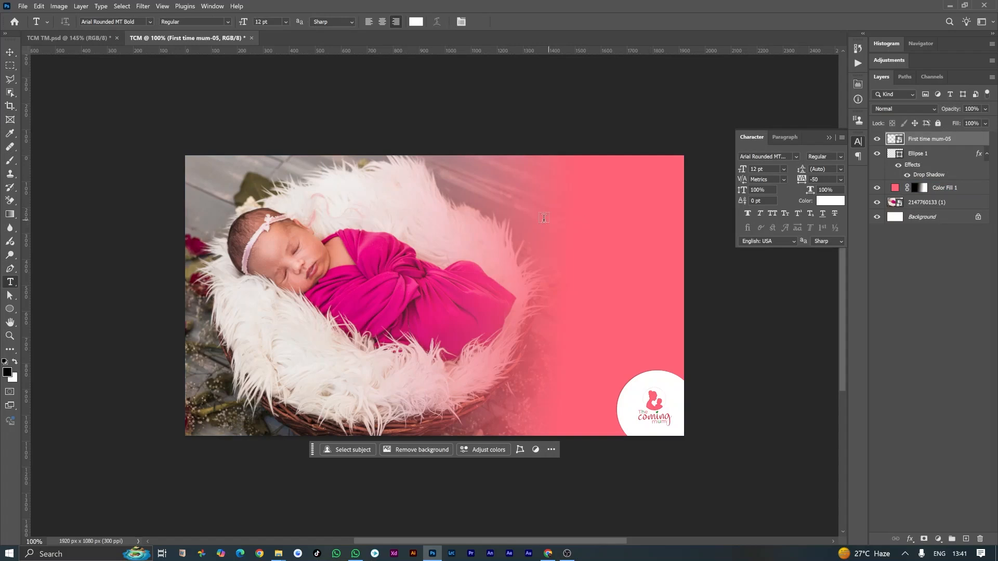
{"action": "left_click", "coordinate": [527, 219]}
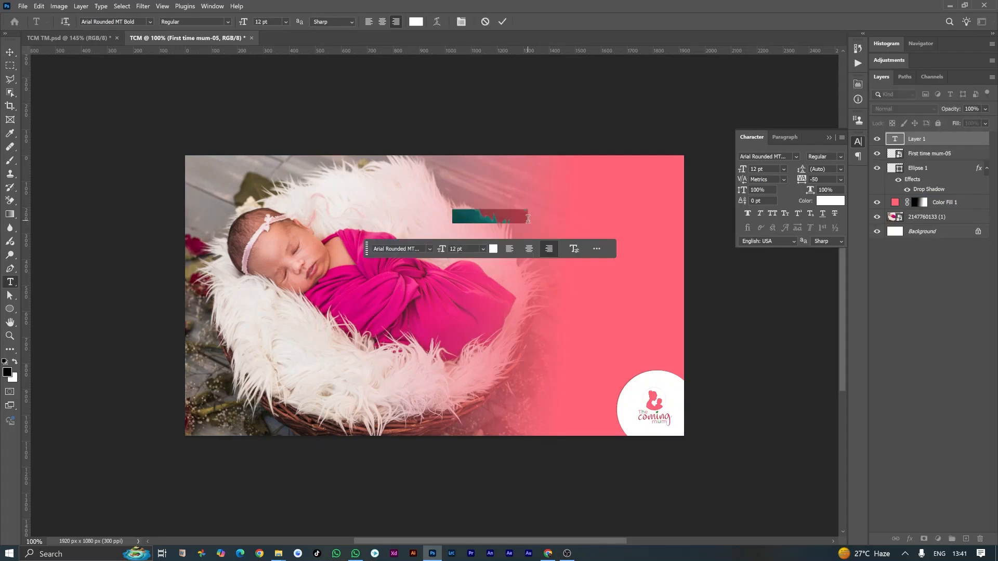
{"action": "type", "text": "Baby Girl"}
{"action": "type", "text": "Names"}
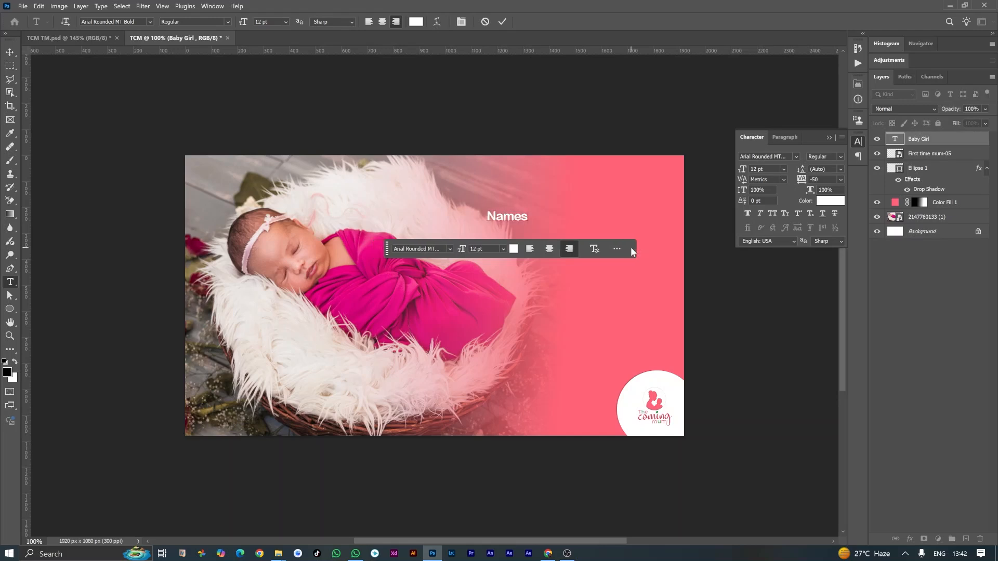
{"action": "left_click", "coordinate": [502, 21]}
{"action": "left_click", "coordinate": [10, 53]}
{"action": "left_click", "coordinate": [535, 207]}
{"action": "left_click_drag", "start_coordinate": [530, 207], "coordinate": [639, 164]}
{"action": "left_click_drag", "start_coordinate": [603, 198], "coordinate": [616, 200]}
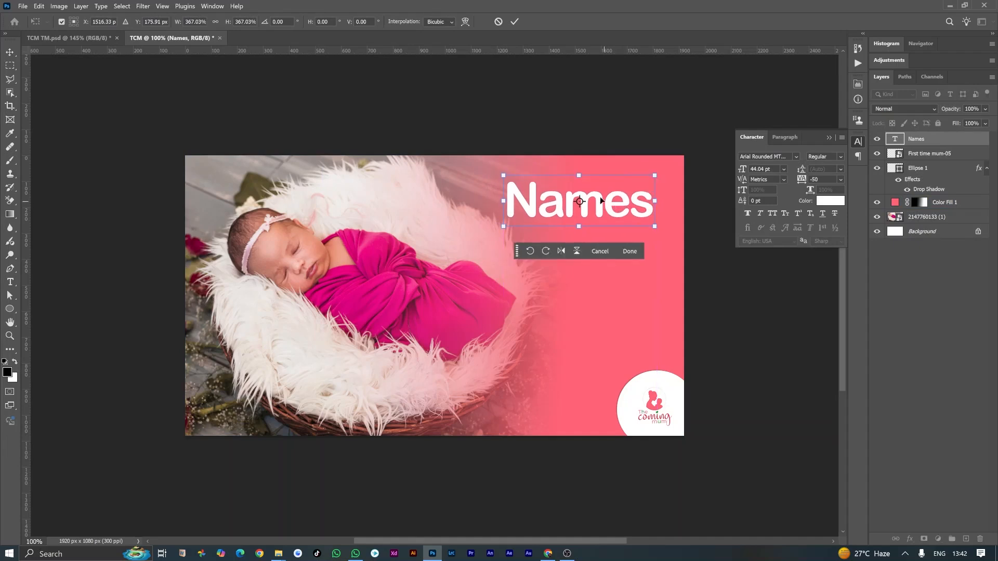
{"action": "left_click", "coordinate": [499, 22]}
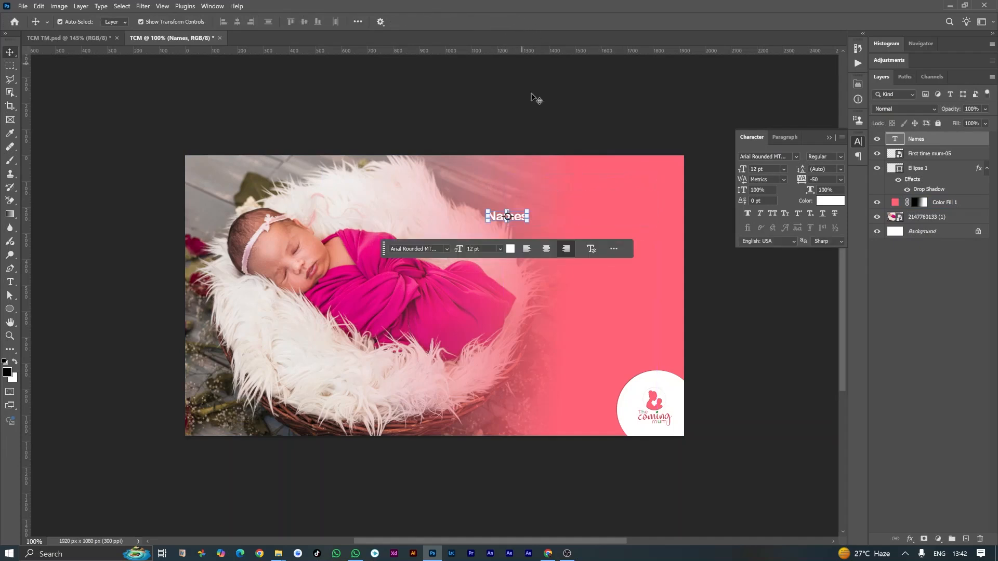
Enlarge the "Names" text to about 46.43 pt and place it in the upper right of the artwork
{"action": "left_click_drag", "start_coordinate": [529, 210], "coordinate": [648, 174]}
{"action": "left_click_drag", "start_coordinate": [606, 203], "coordinate": [617, 210]}
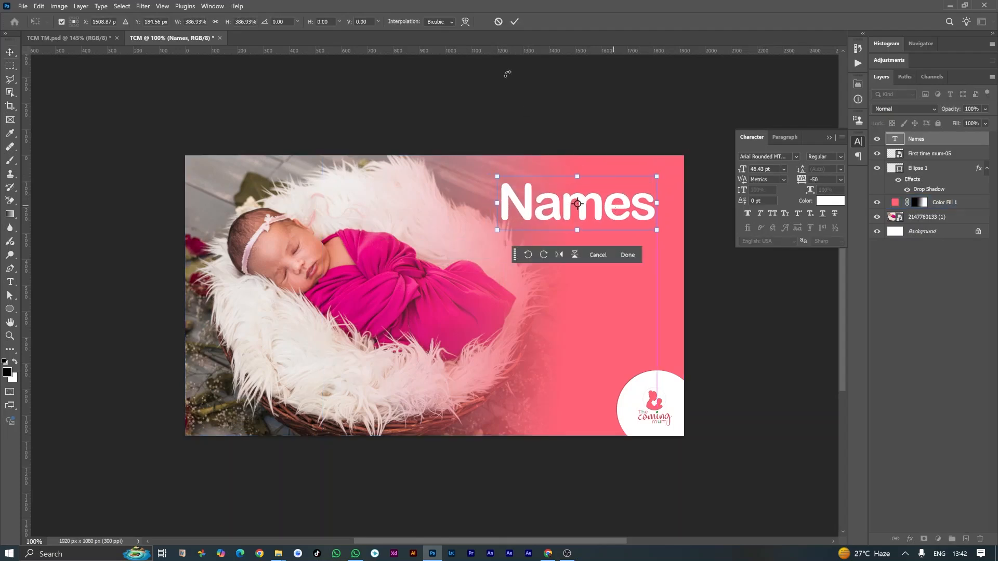
{"action": "left_click", "coordinate": [516, 22]}
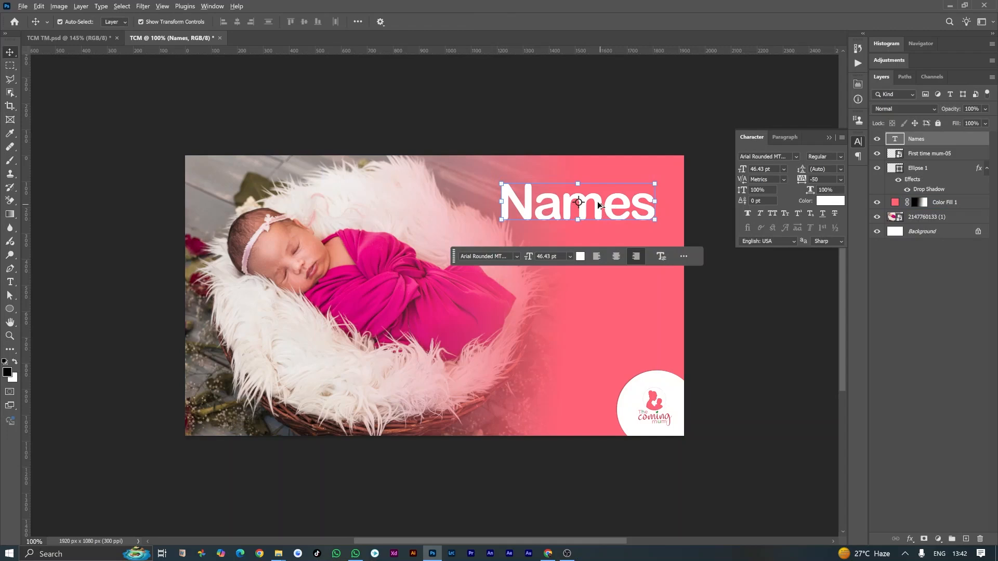
Duplicate the "Names" text directly below the original and change the copy to read "for Girls"
{"action": "left_click_drag", "start_coordinate": [592, 204], "coordinate": [589, 246]}
{"action": "double_click", "coordinate": [606, 247]}
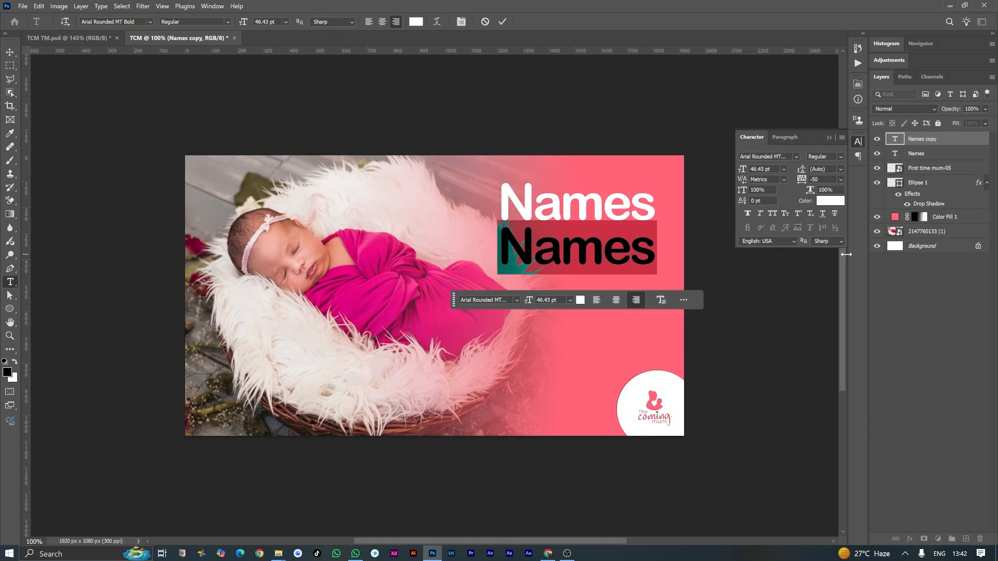
{"action": "type", "text": "for Girls"}
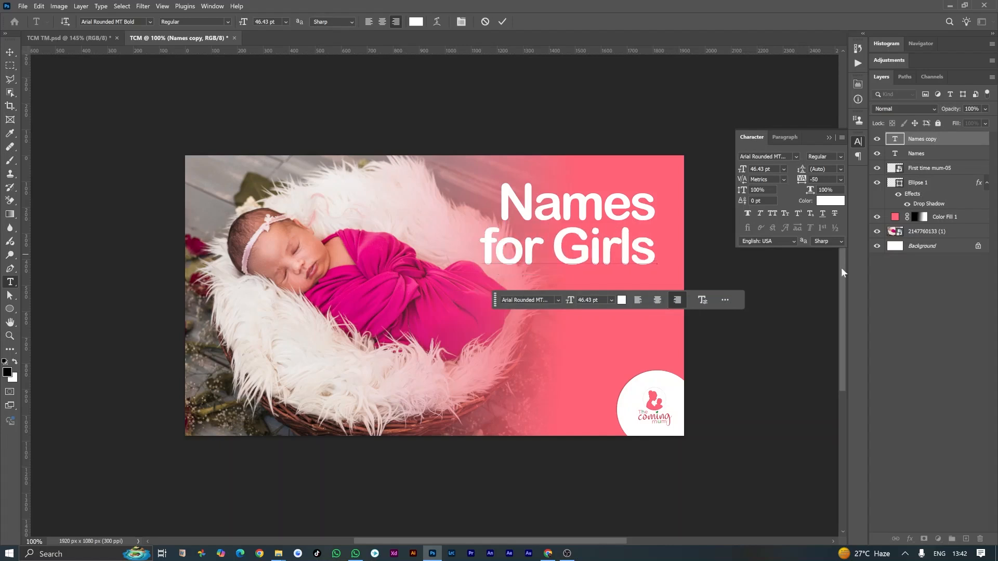
{"action": "left_click", "coordinate": [504, 22]}
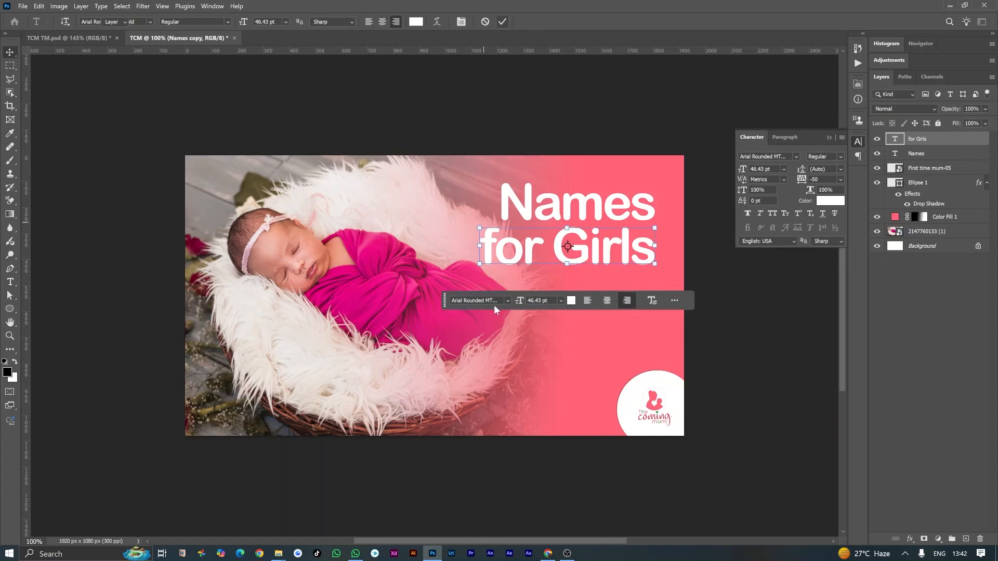
Scale the "for Girls" text down to about 29.19 pt and right-align it closely beneath "Names"
{"action": "key", "text": "v"}
{"action": "left_click_drag", "start_coordinate": [479, 245], "coordinate": [546, 239]}
{"action": "left_click_drag", "start_coordinate": [632, 257], "coordinate": [628, 248]}
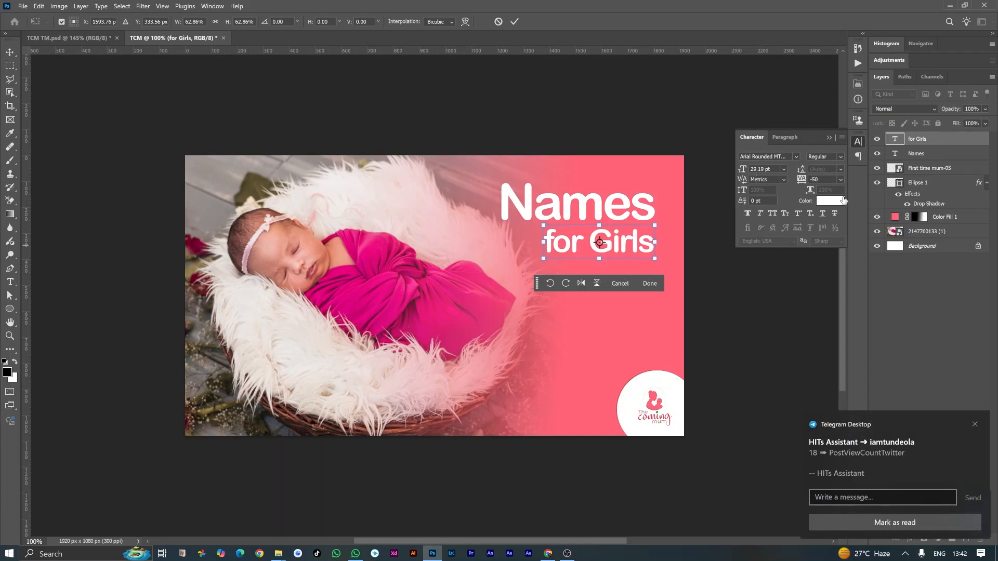
{"action": "key", "text": "Return"}
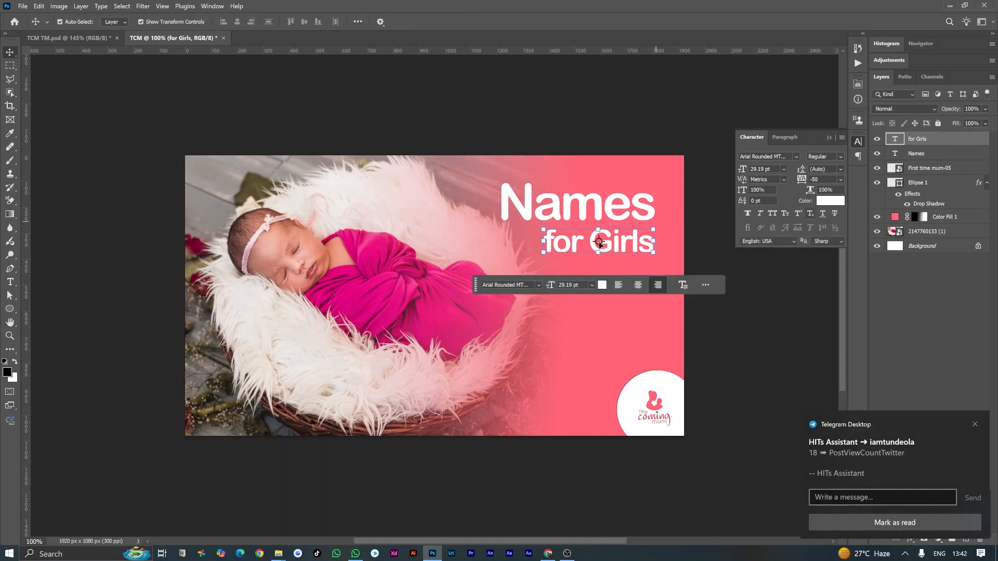
Set the tracking of the "for Girls" text to 0
{"action": "left_click", "coordinate": [822, 179]}
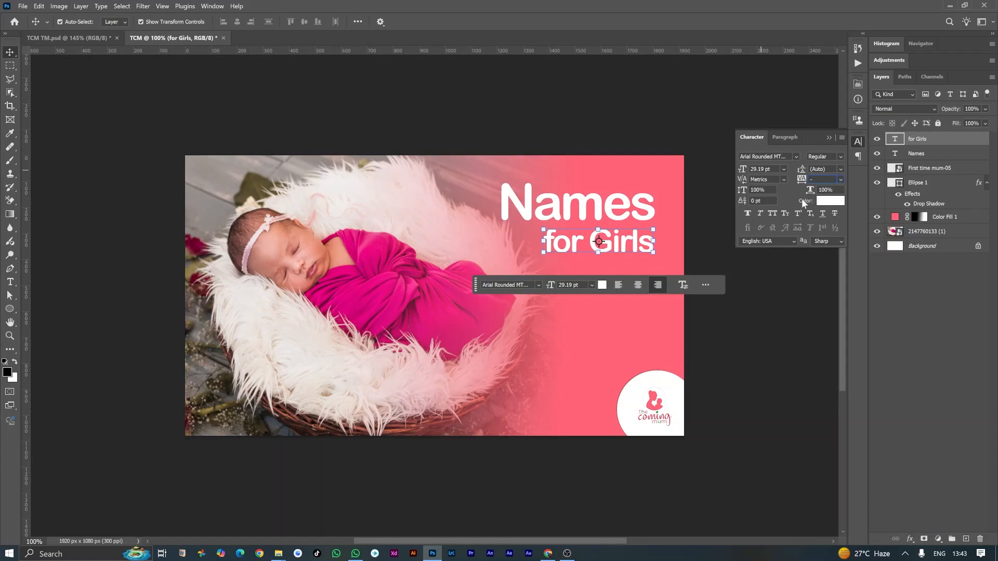
{"action": "type", "text": "0"}
{"action": "key", "text": "Return"}
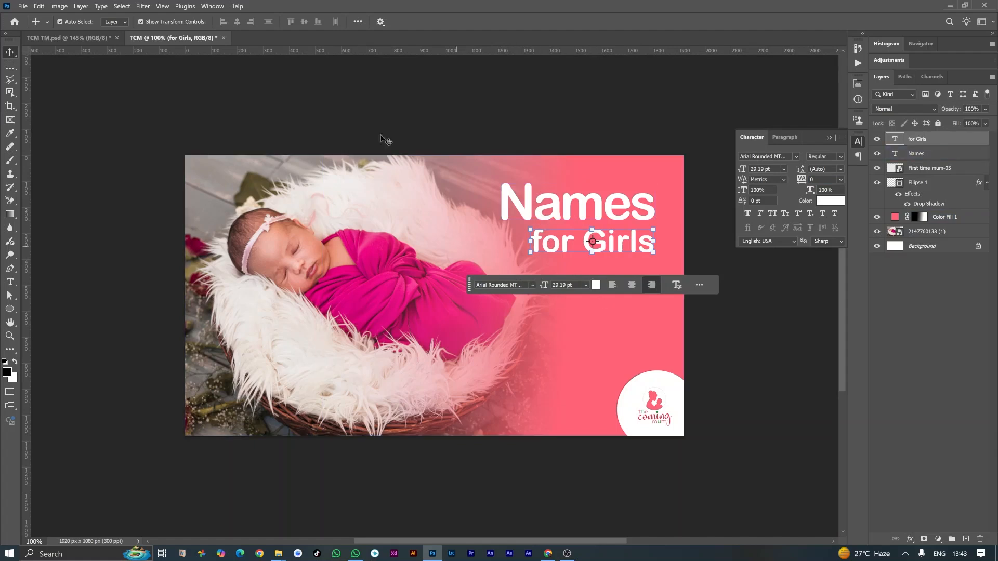
Check the finished TCM TM.psd design, then duplicate the "for Girls" text below itself and change the copy to "Unique"
{"action": "left_click", "coordinate": [53, 38]}
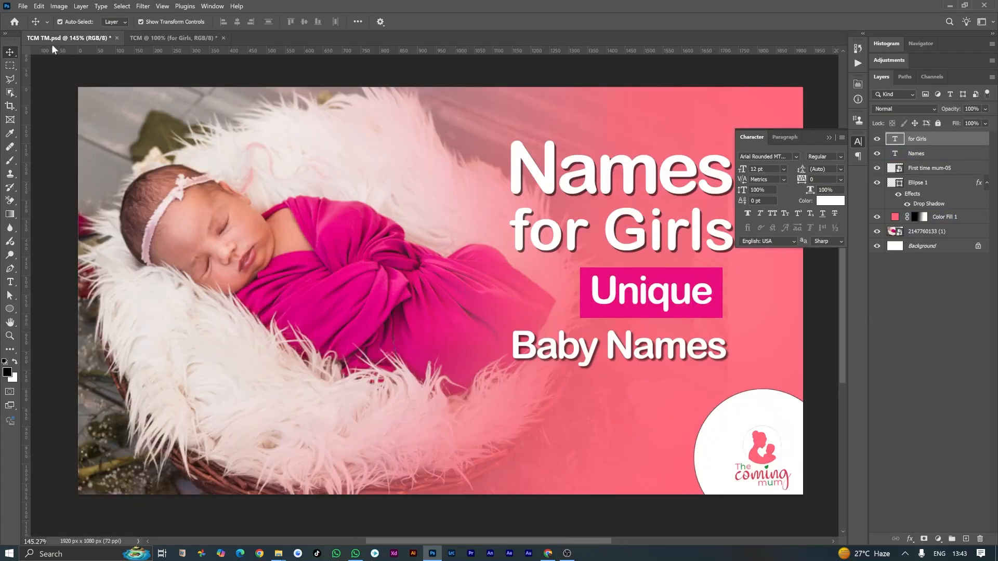
{"action": "left_click", "coordinate": [168, 39]}
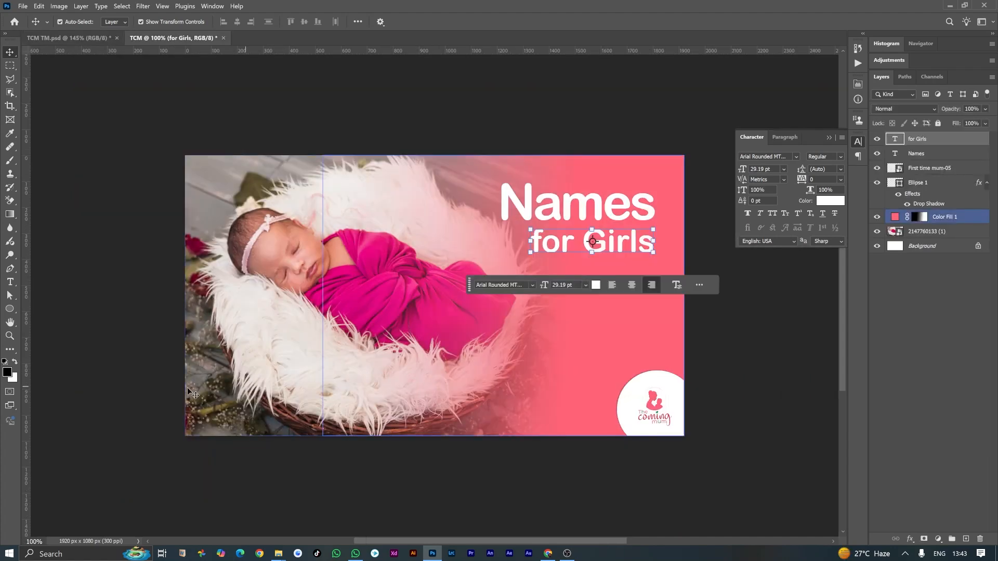
{"action": "left_click", "coordinate": [584, 239]}
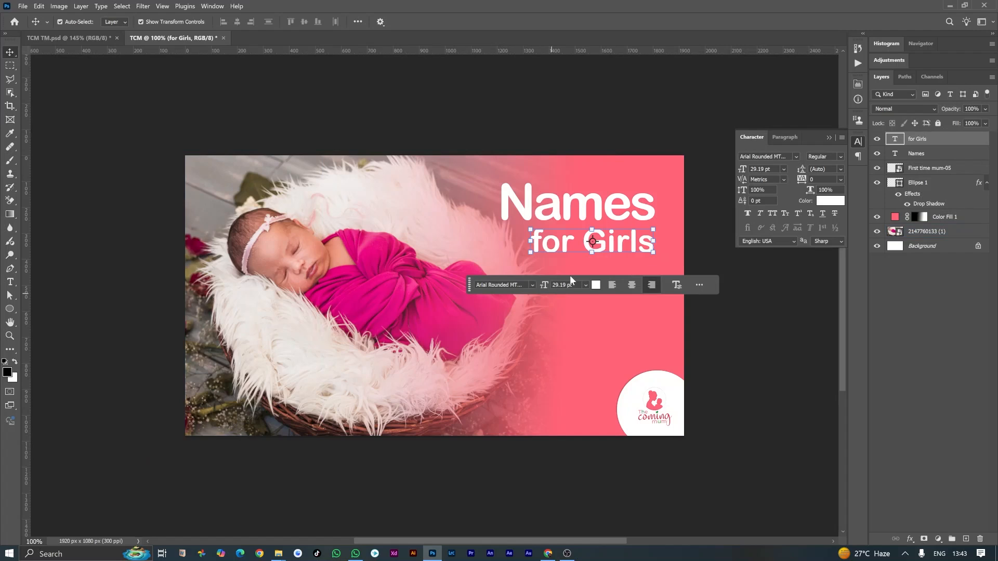
{"action": "left_click_drag", "start_coordinate": [613, 246], "coordinate": [611, 294]}
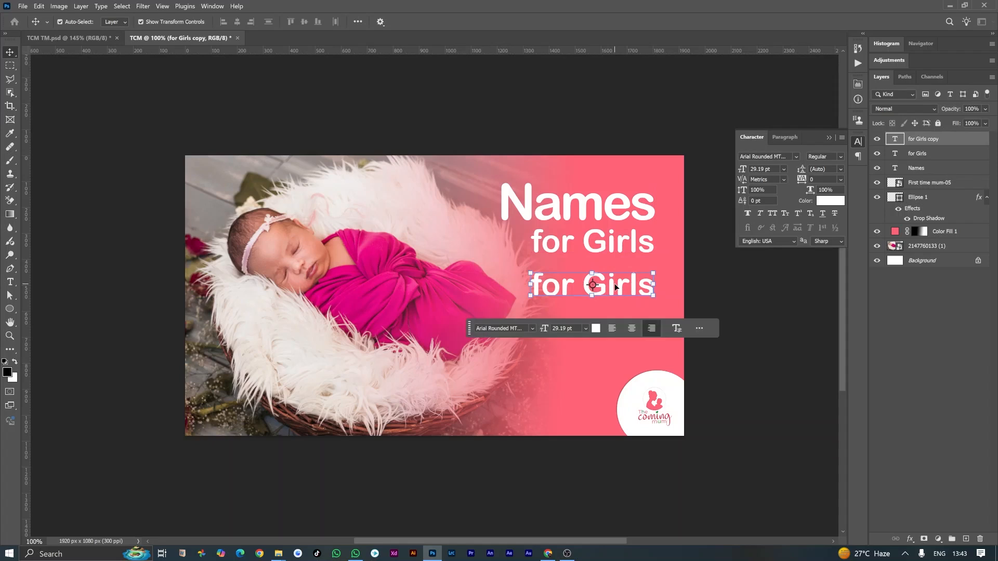
{"action": "double_click", "coordinate": [614, 282]}
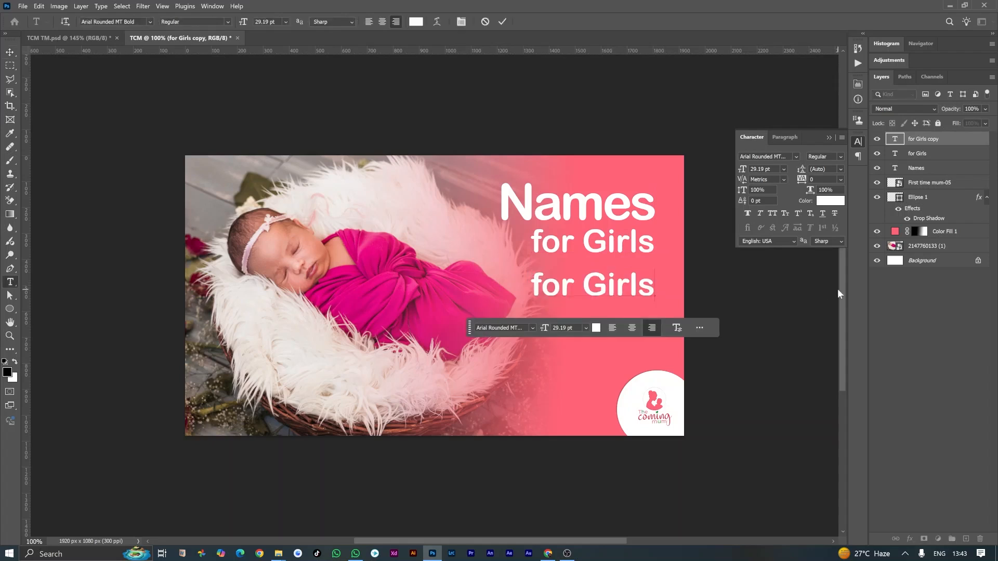
{"action": "type", "text": "Unique"}
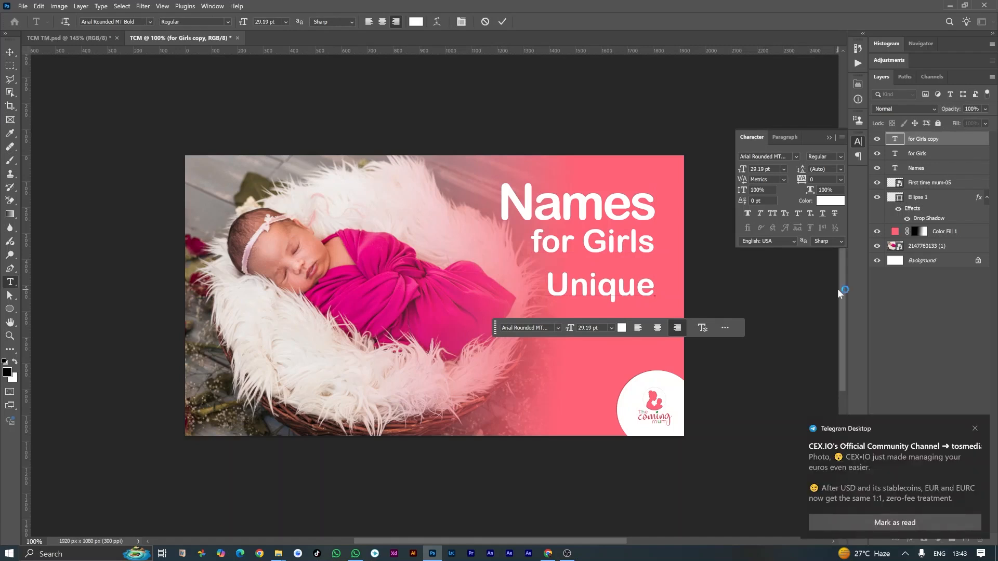
{"action": "left_click", "coordinate": [502, 21]}
Scale the "Unique" text down to about 23.12 pt, keeping it right-aligned below "for Girls"
{"action": "key", "text": "v"}
{"action": "left_click_drag", "start_coordinate": [548, 300], "coordinate": [568, 295]}
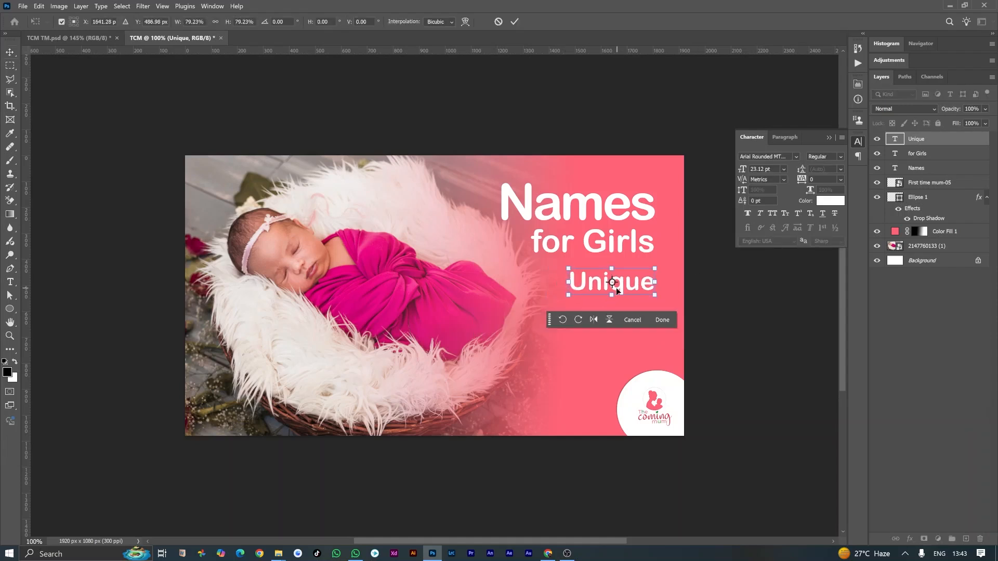
{"action": "left_click_drag", "start_coordinate": [627, 287], "coordinate": [627, 301]}
{"action": "key", "text": "Return"}
Duplicate the "Unique" text directly below the original and change the copy to read "Baby Names"
{"action": "left_click_drag", "start_coordinate": [619, 315], "coordinate": [620, 317]}
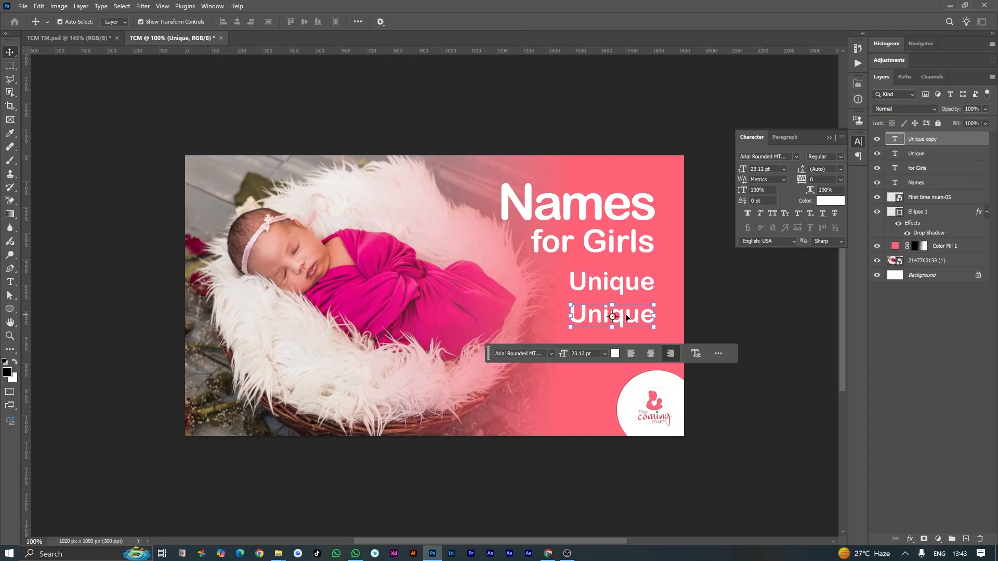
{"action": "double_click", "coordinate": [626, 315]}
{"action": "key", "text": "ctrl+a"}
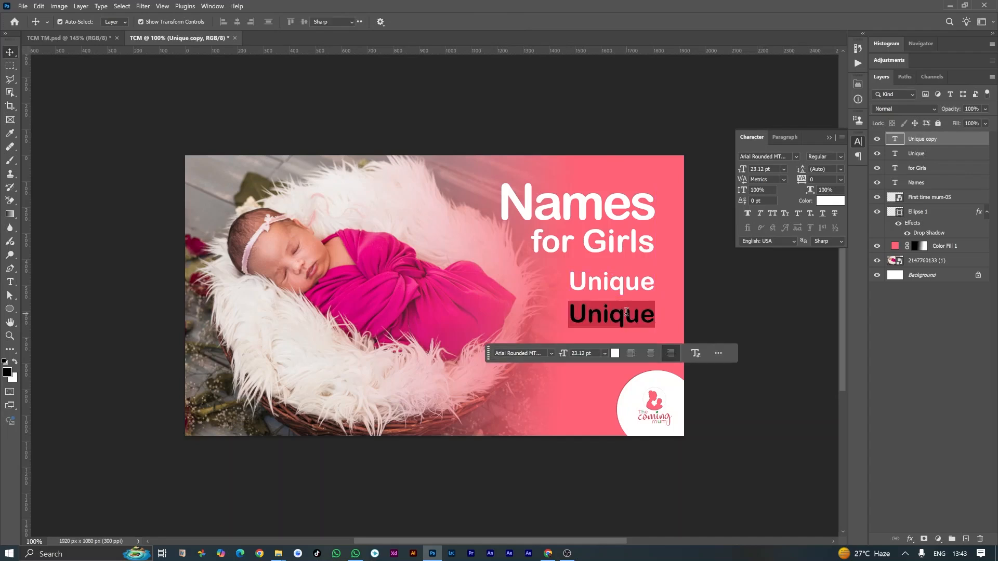
{"action": "type", "text": "baby"}
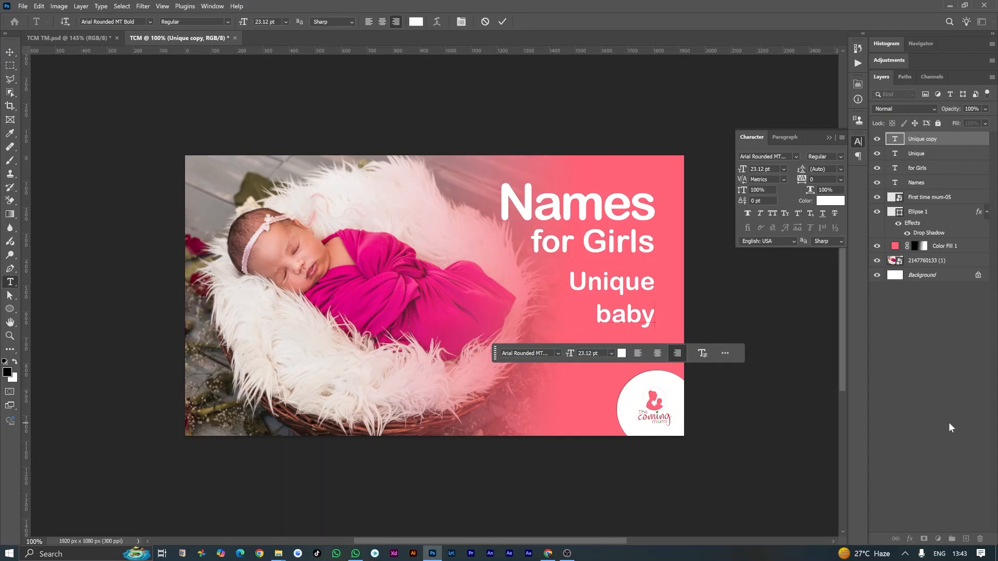
{"action": "key", "text": "BackSpace"}
{"action": "key", "text": "BackSpace"}
{"action": "key", "text": "BackSpace"}
{"action": "key", "text": "BackSpace"}
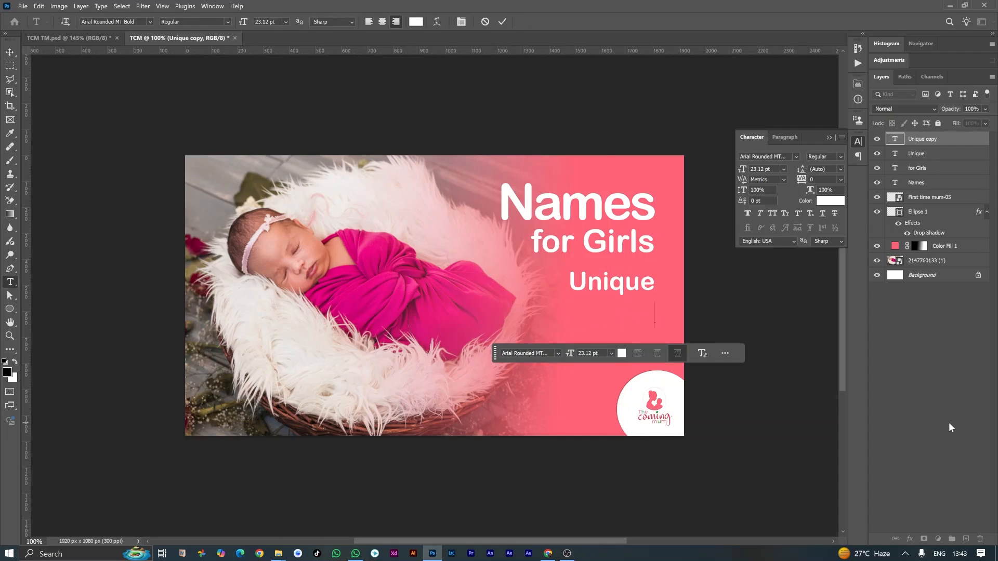
{"action": "type", "text": "Baby Names"}
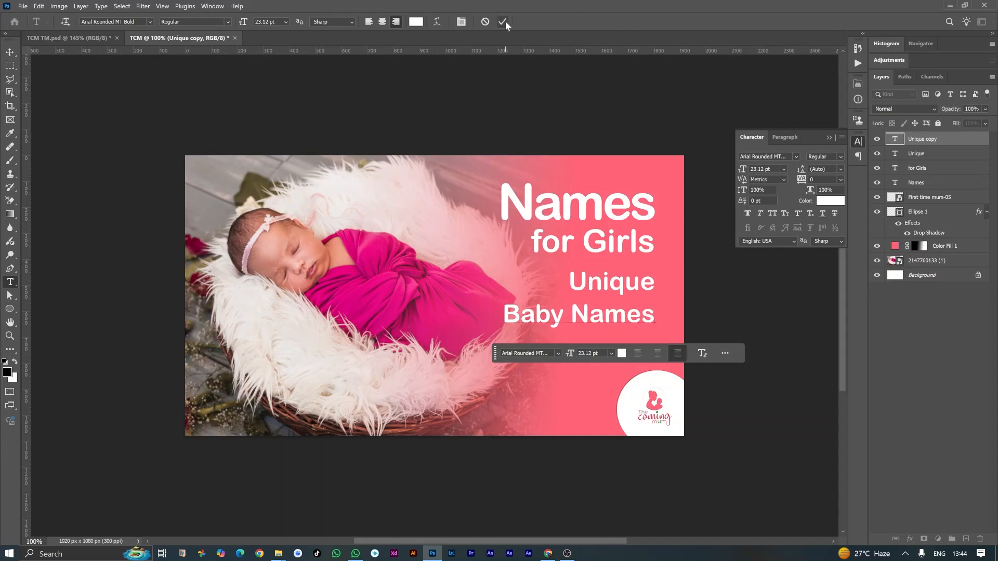
{"action": "key", "text": "ctrl+Return"}
{"action": "key", "text": "v"}
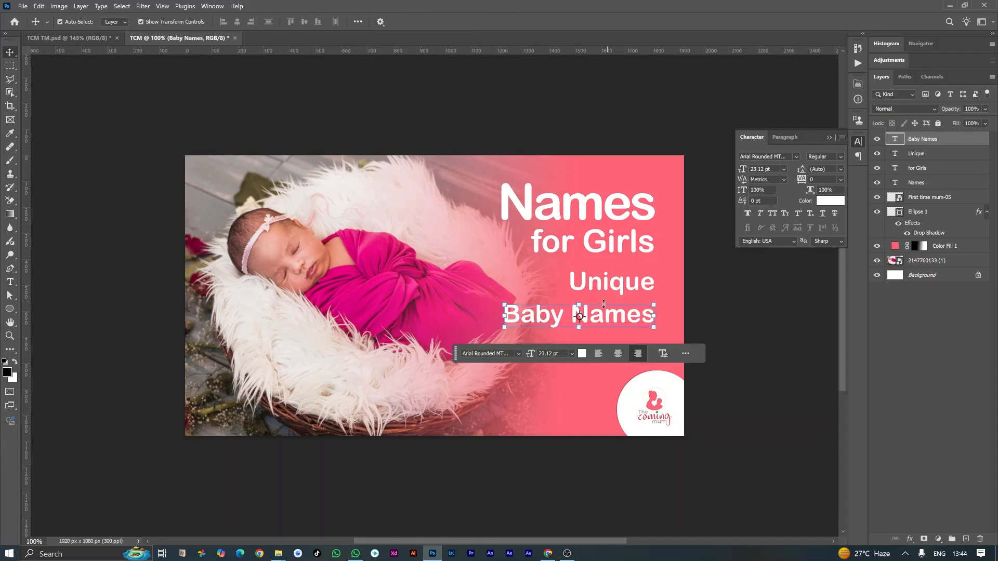
Draw a rectangle about 383 x 120 px over the "Unique" text, on a layer just above it
{"action": "left_click", "coordinate": [621, 283]}
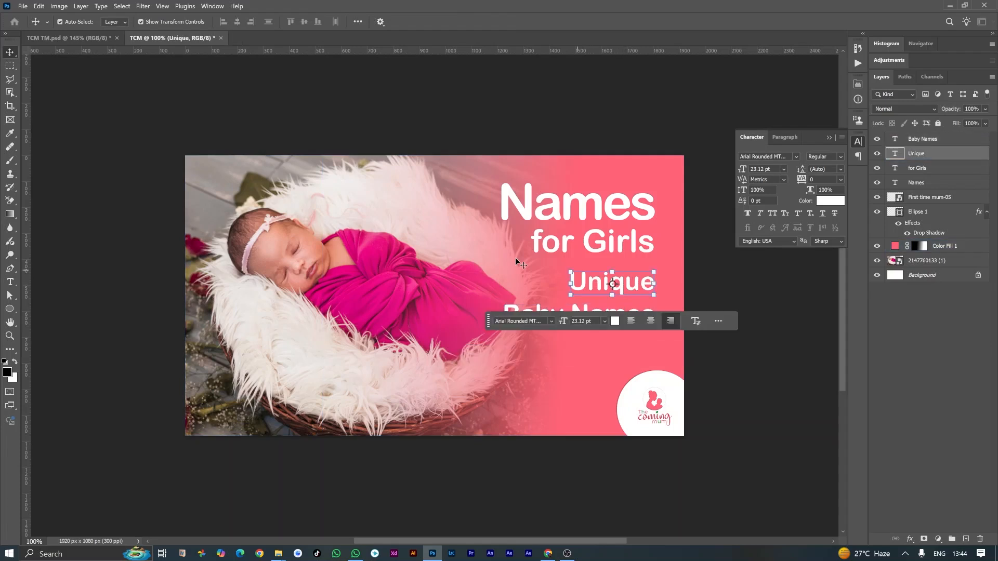
{"action": "mouse_move", "coordinate": [906, 152]}
{"action": "left_mouse_down"}
{"action": "mouse_move", "coordinate": [905, 164]}
{"action": "mouse_move", "coordinate": [913, 161]}
{"action": "left_mouse_up"}
{"action": "left_click_drag", "start_coordinate": [8, 308], "coordinate": [64, 313]}
{"action": "key", "text": "shift+u"}
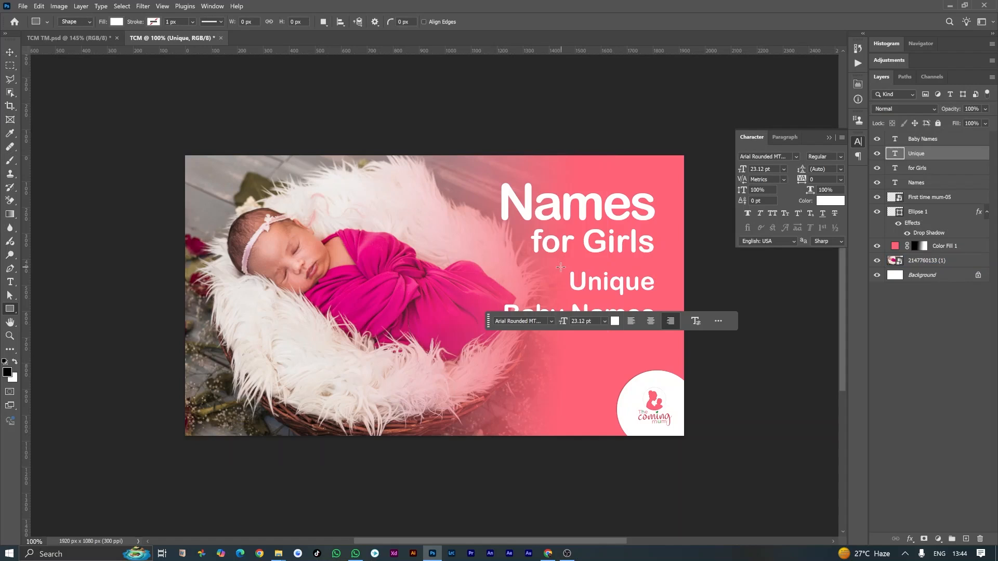
{"action": "left_click_drag", "start_coordinate": [561, 267], "coordinate": [661, 297]}
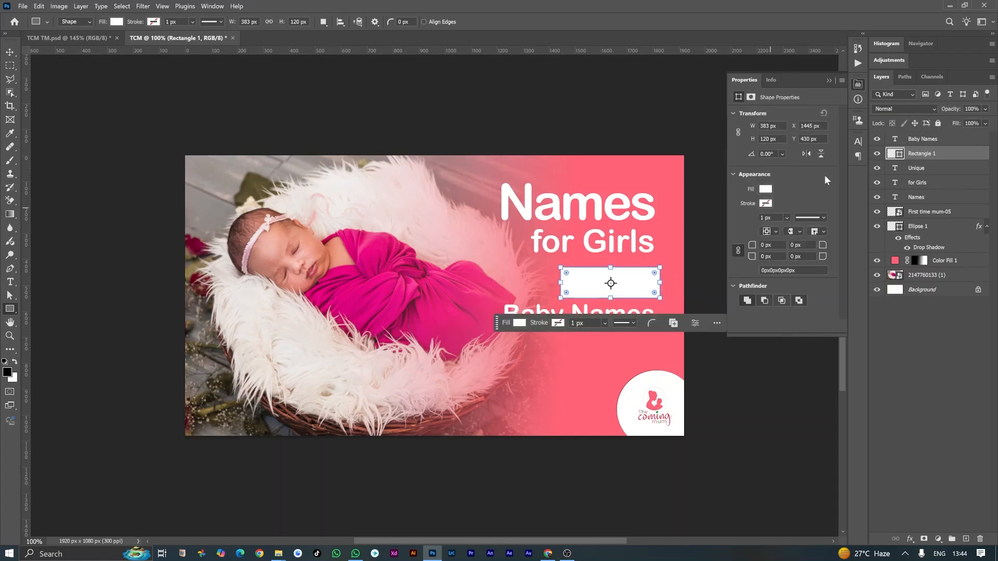
Fill the rectangle with the magenta #e50482 sampled from the baby's wrap
{"action": "left_click", "coordinate": [764, 190]}
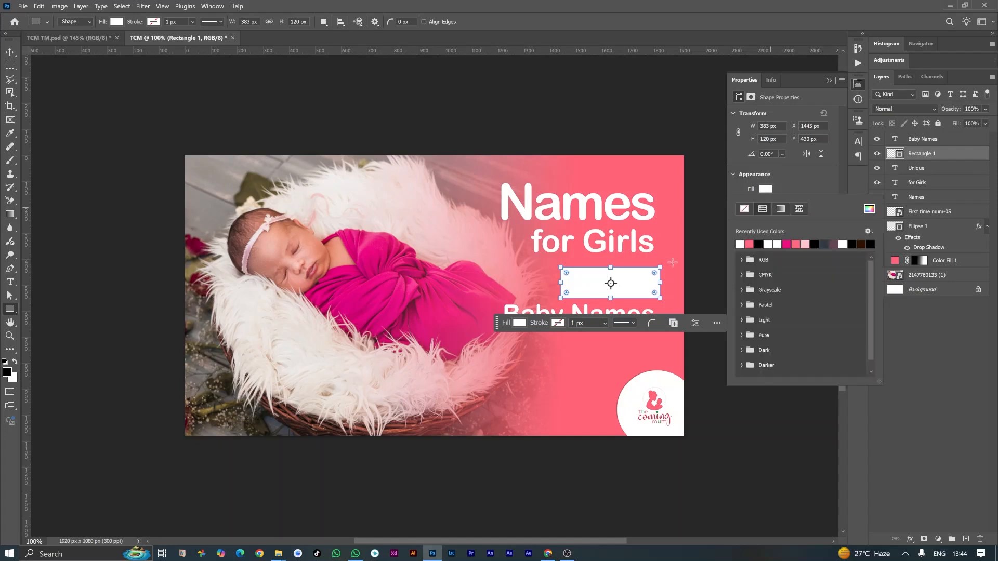
{"action": "left_click", "coordinate": [869, 209]}
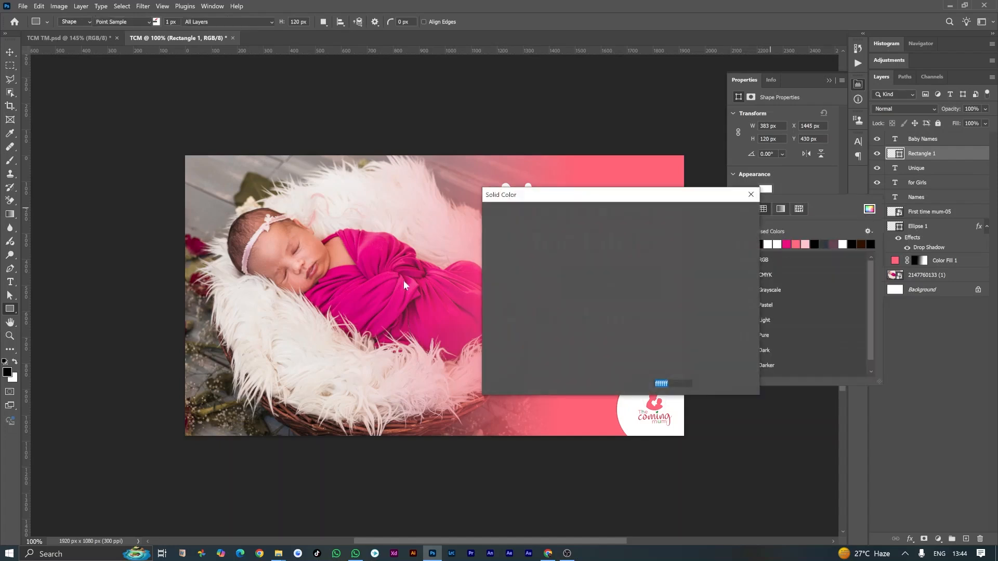
{"action": "left_click", "coordinate": [359, 285]}
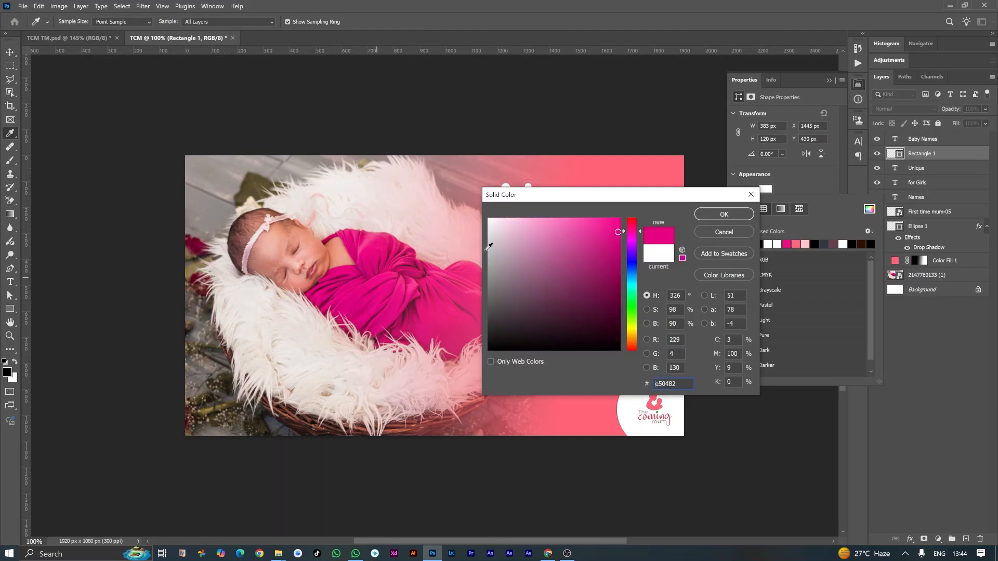
{"action": "left_click", "coordinate": [725, 230]}
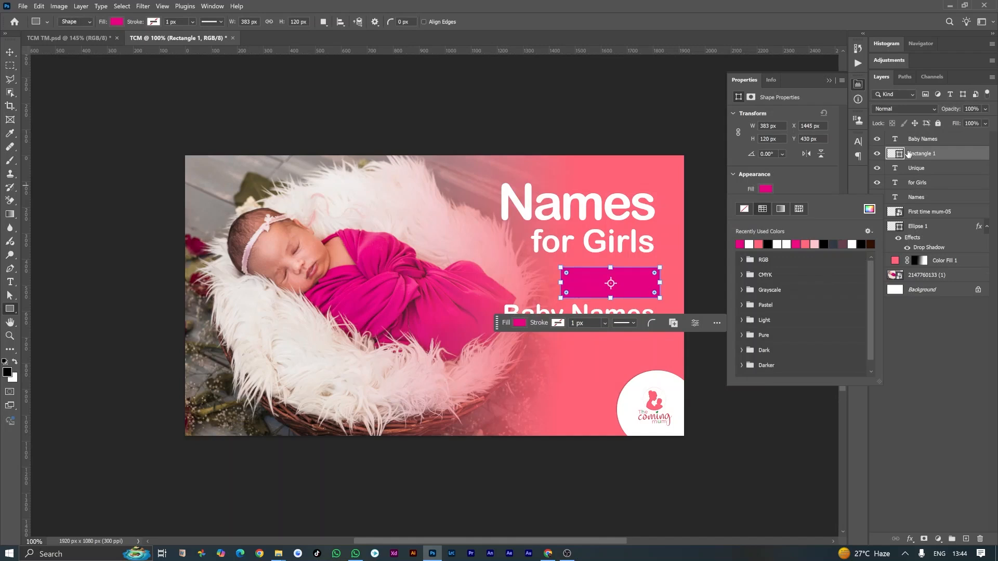
Move the "Unique" text layer directly above the magenta rectangle so the white word sits on it
{"action": "left_click_drag", "start_coordinate": [892, 176], "coordinate": [894, 149]}
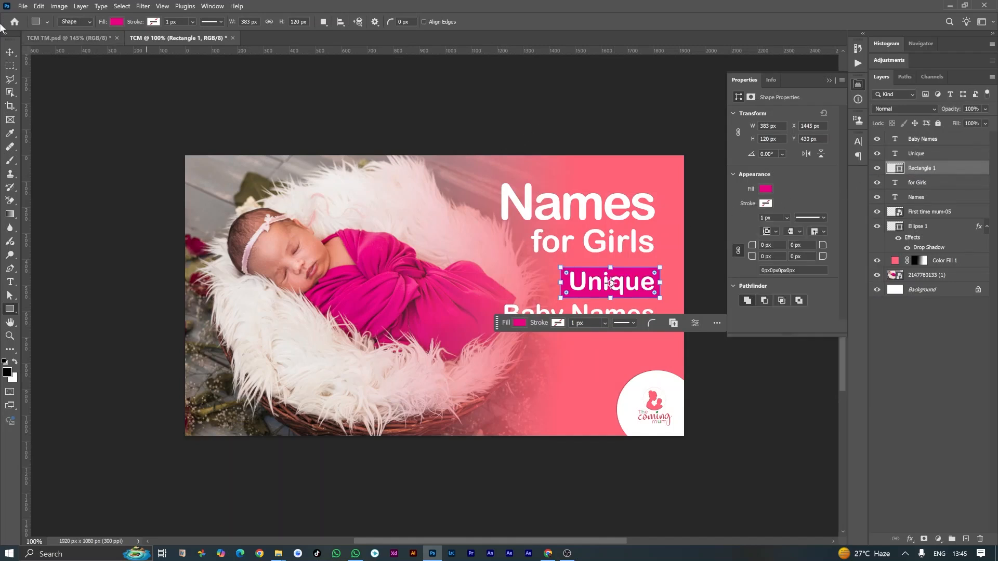
{"action": "left_click", "coordinate": [10, 52]}
{"action": "left_click", "coordinate": [728, 350]}
{"action": "left_click", "coordinate": [588, 324]}
{"action": "left_click", "coordinate": [600, 265]}
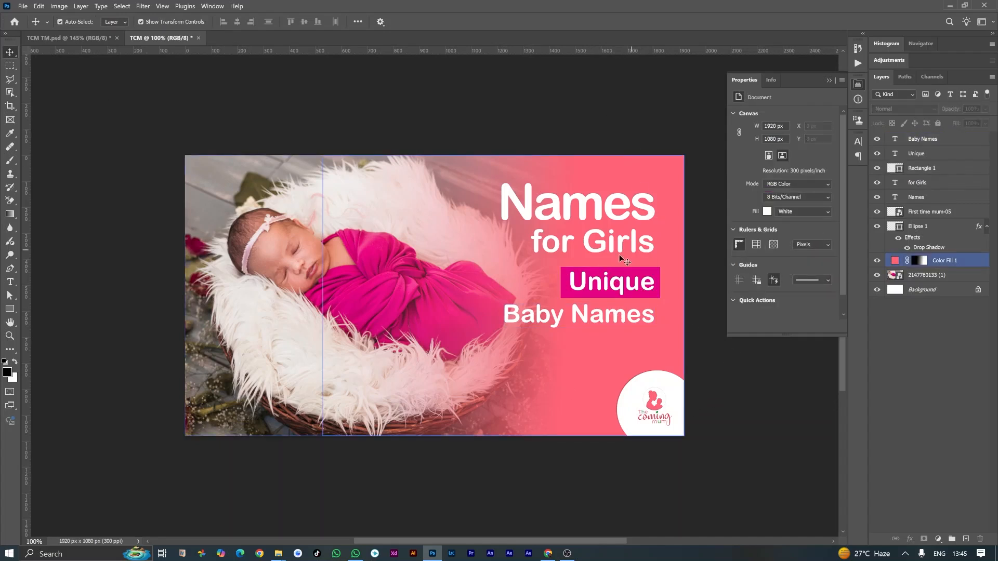
{"action": "left_click", "coordinate": [572, 266]}
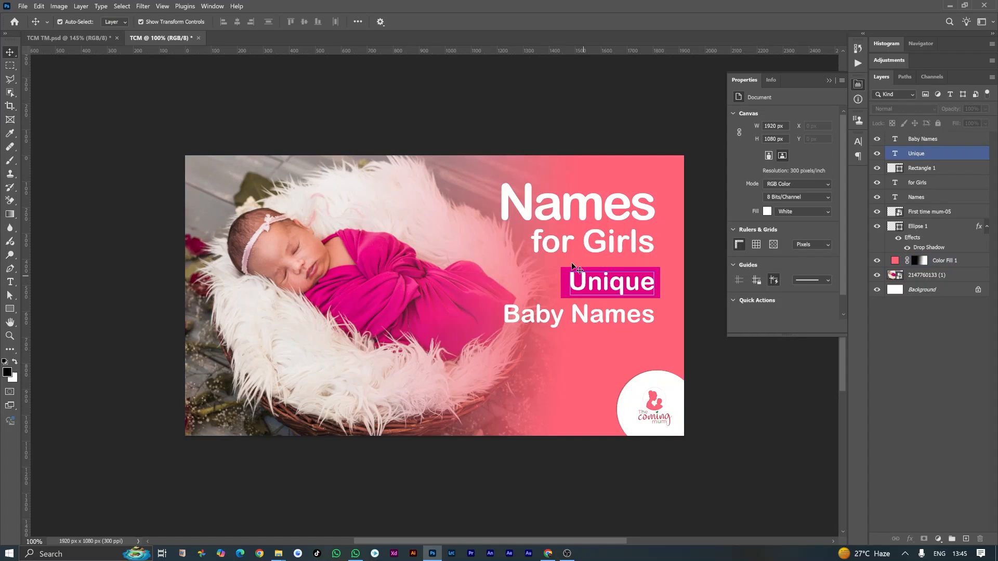
Scale the "Names" and "for Girls" text up together to about 113.59%, keeping their upper right corner fixed
{"action": "left_click", "coordinate": [622, 212]}
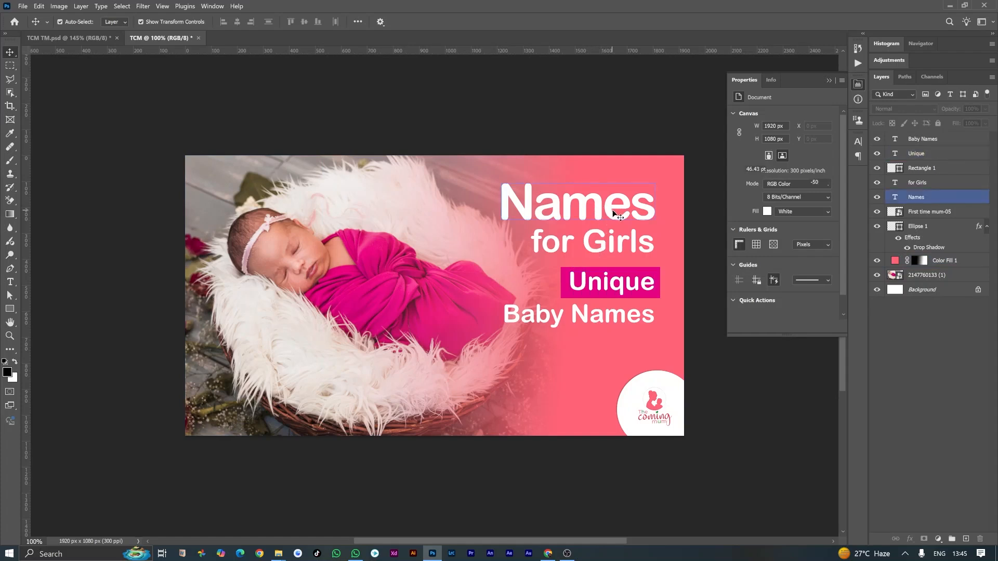
{"action": "scroll", "coordinate": [606, 214], "scroll_direction": "up", "scroll_amount": 1}
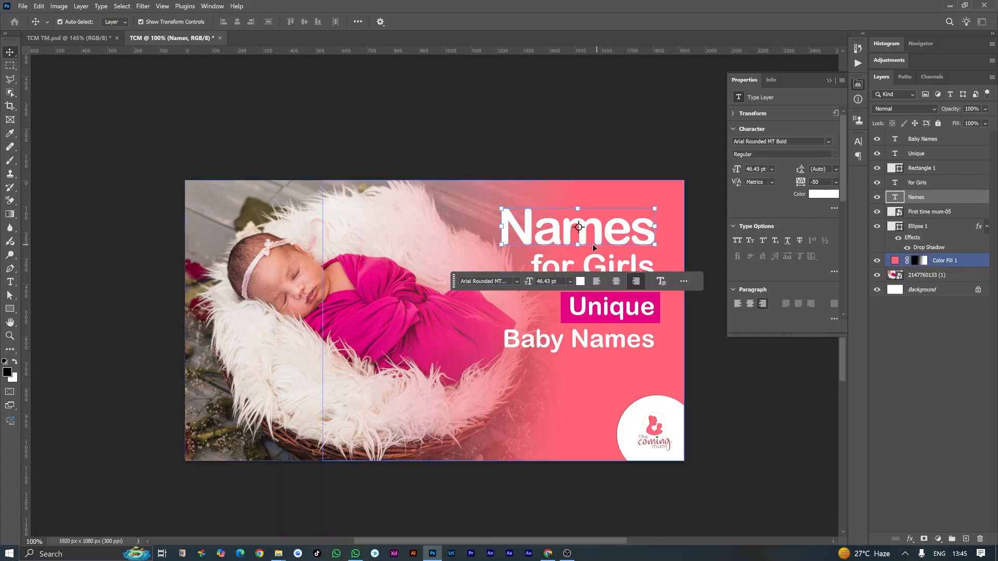
{"action": "left_click", "coordinate": [554, 262]}
{"action": "left_click", "coordinate": [542, 274], "text": "shift"}
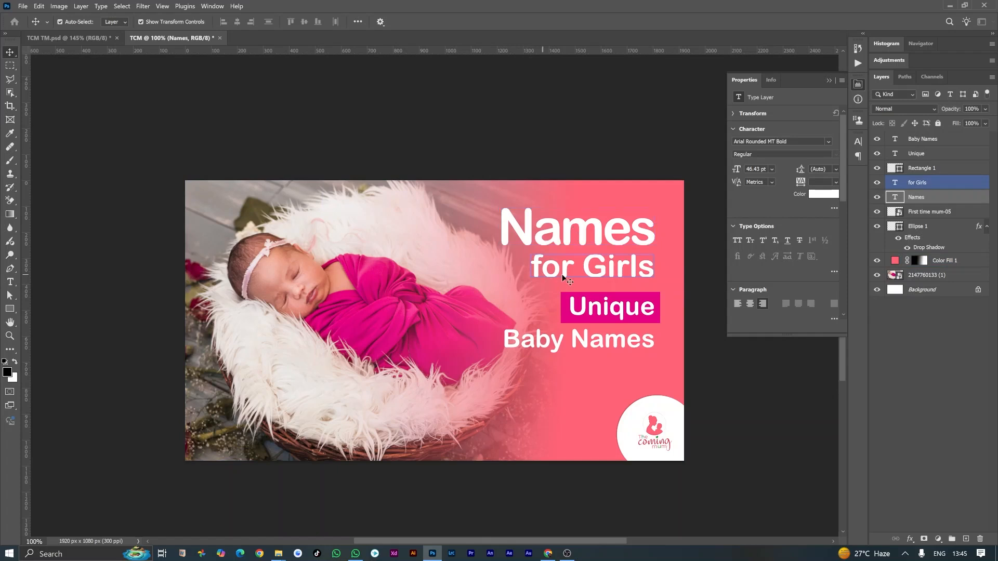
{"action": "left_click_drag", "start_coordinate": [506, 274], "coordinate": [480, 286]}
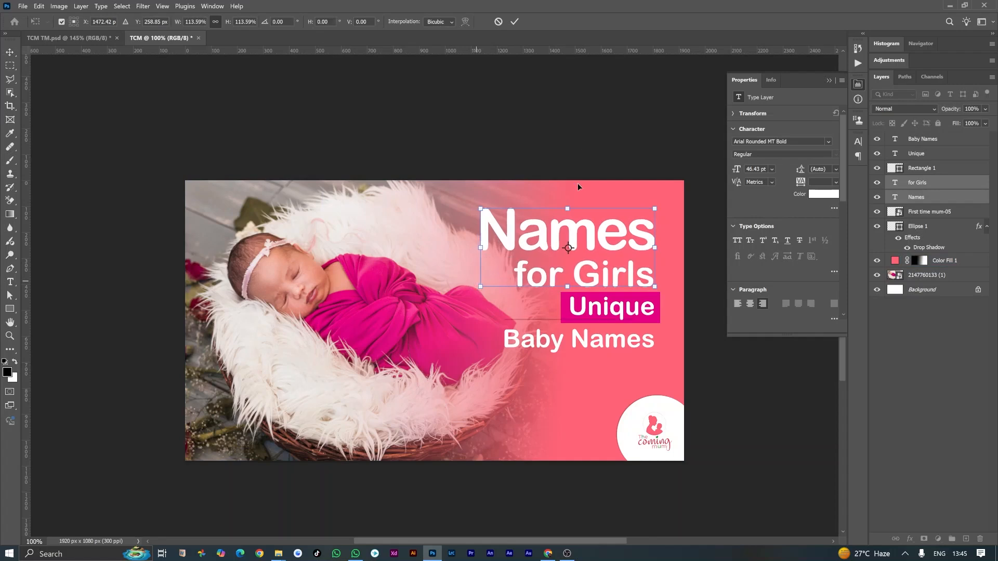
{"action": "left_click", "coordinate": [515, 22]}
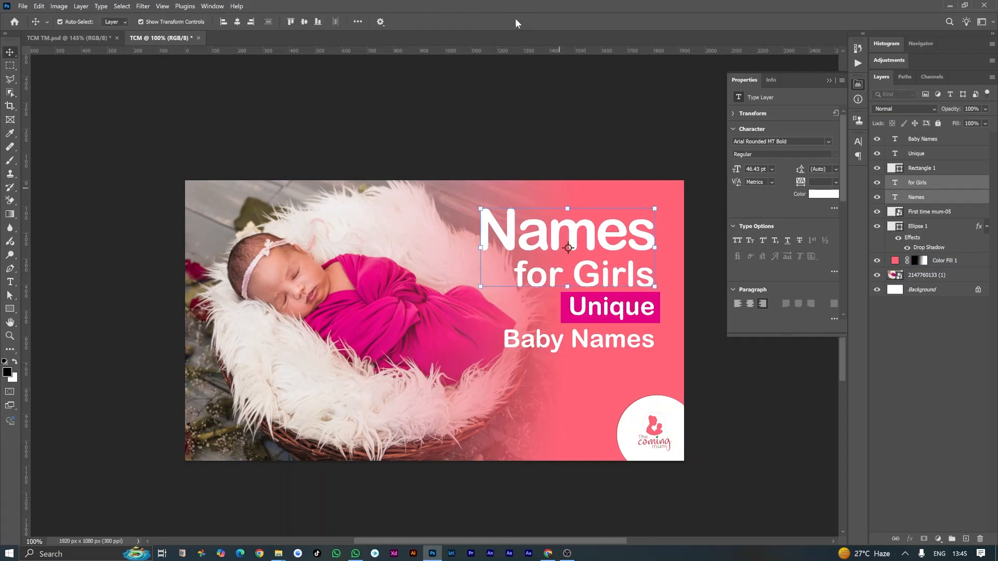
Move the "for Girls" text slightly up so it sits closer beneath "Names"
{"action": "left_click", "coordinate": [591, 264]}
{"action": "key", "text": "shift+Up"}
{"action": "key", "text": "shift+Up"}
{"action": "left_click_drag", "start_coordinate": [591, 269], "coordinate": [591, 272]}
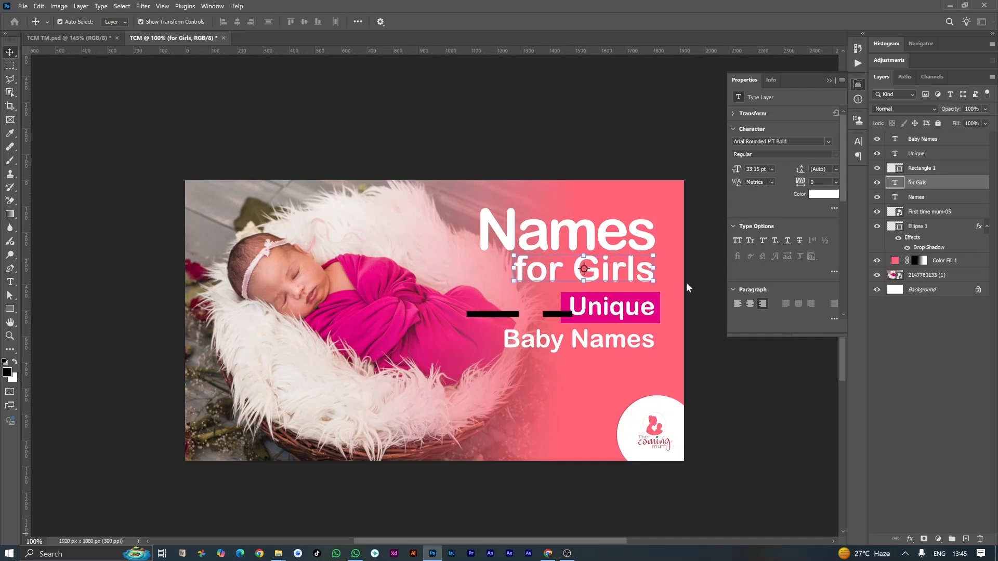
{"action": "left_click", "coordinate": [525, 95]}
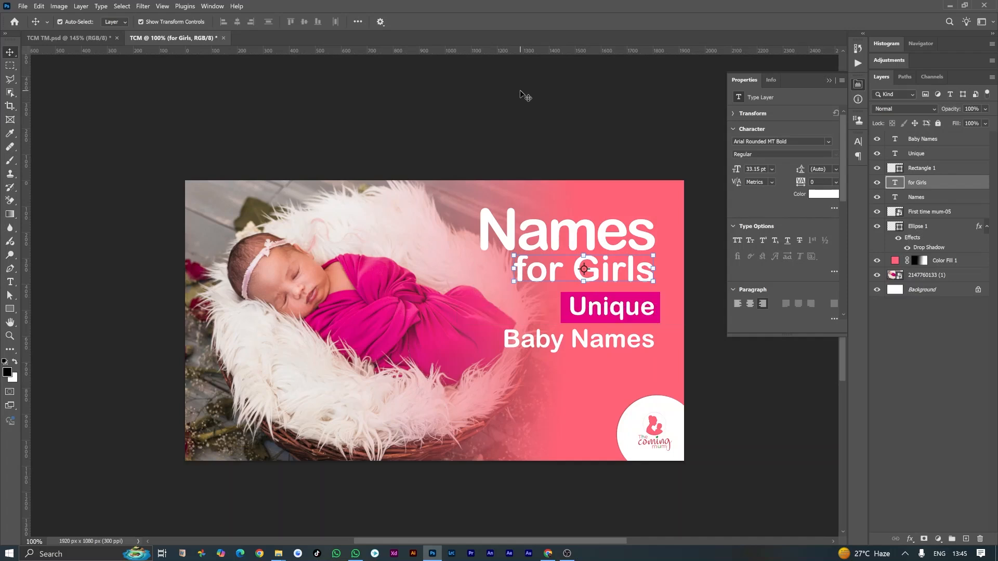
Move the magenta rectangle's layer below all the headline text layers and group the four text layers
{"action": "left_click", "coordinate": [904, 139]}
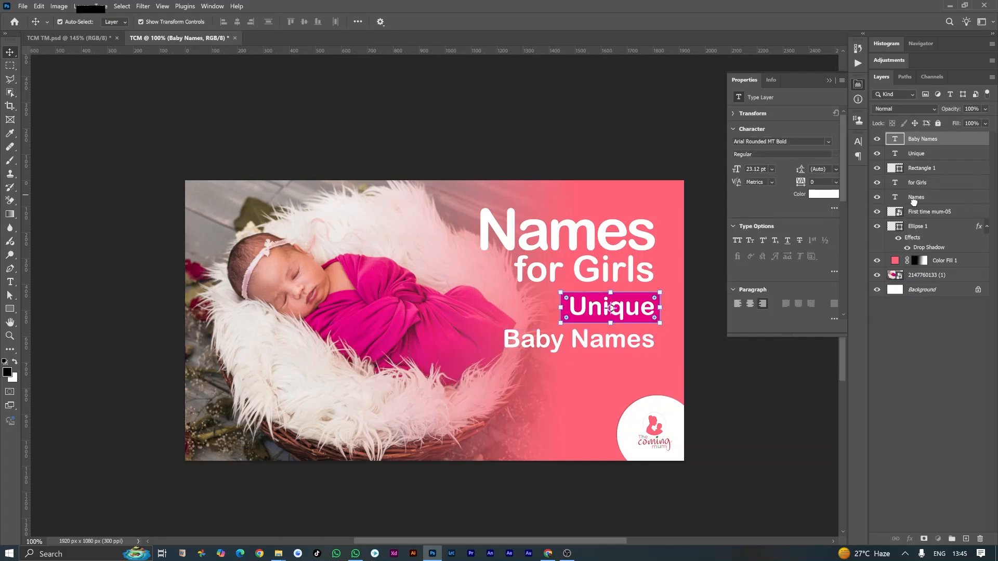
{"action": "left_click_drag", "start_coordinate": [917, 207], "coordinate": [946, 189]}
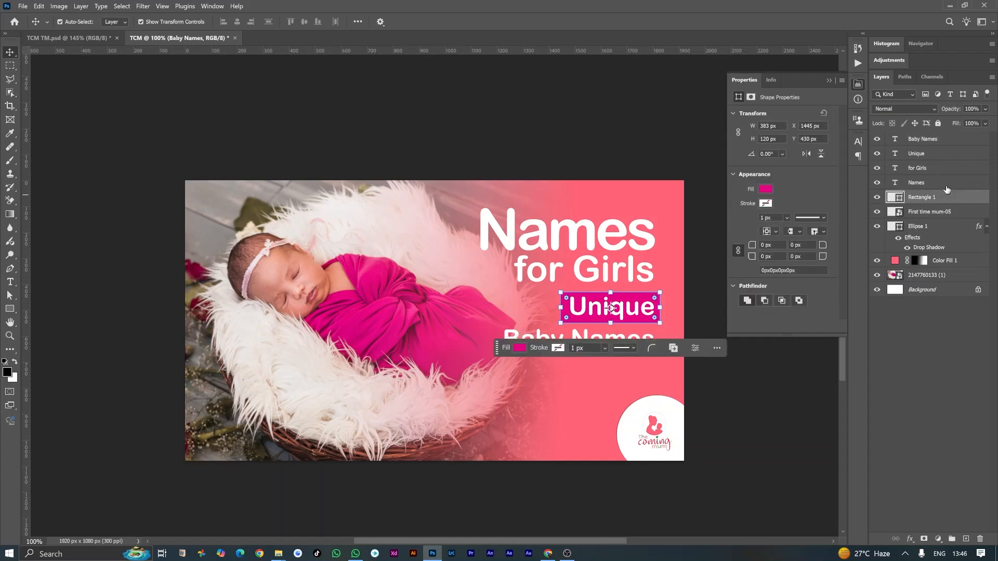
{"action": "left_click", "coordinate": [914, 185]}
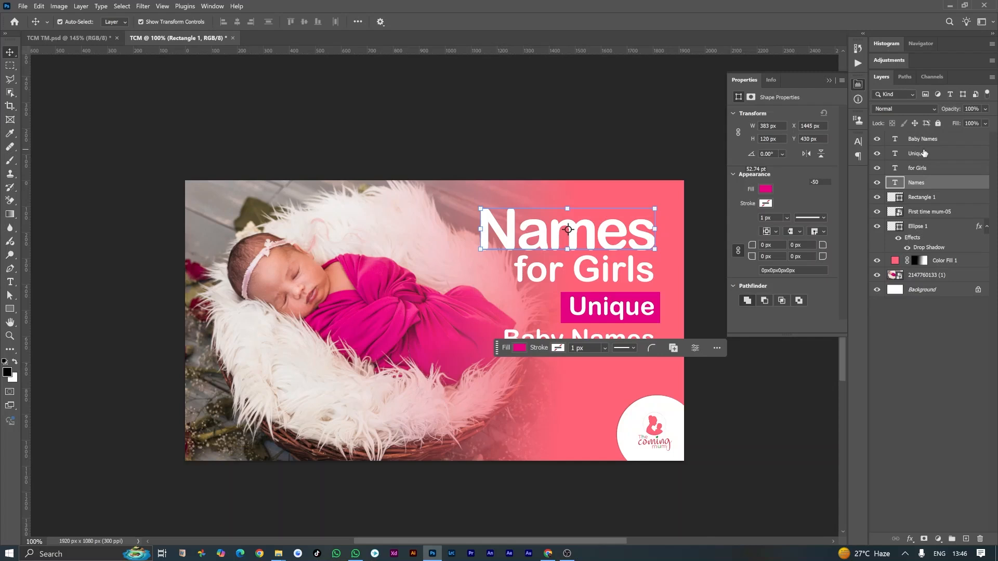
{"action": "key", "text": "alt+period"}
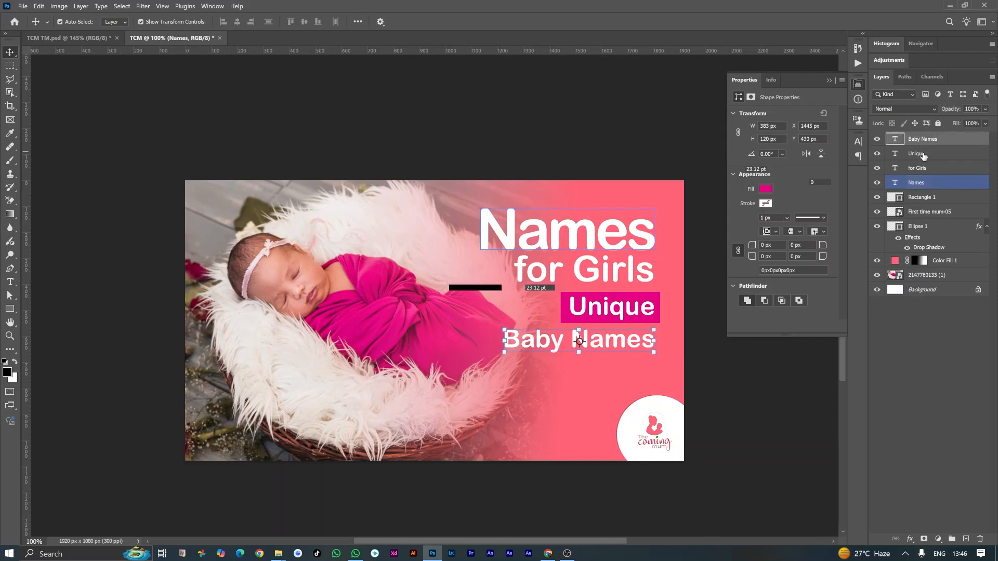
{"action": "left_click", "coordinate": [909, 173]}
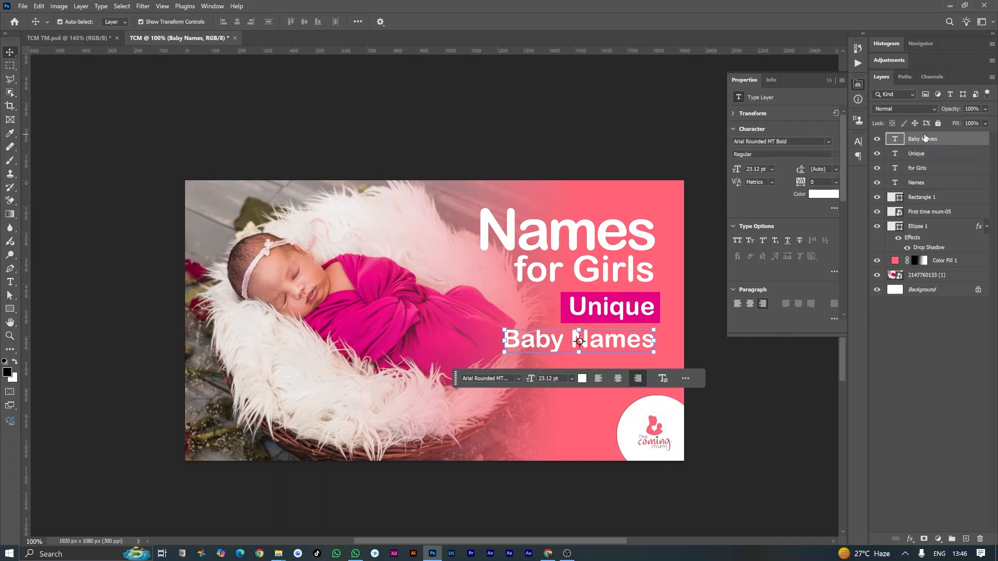
{"action": "left_click", "coordinate": [917, 182], "text": "shift"}
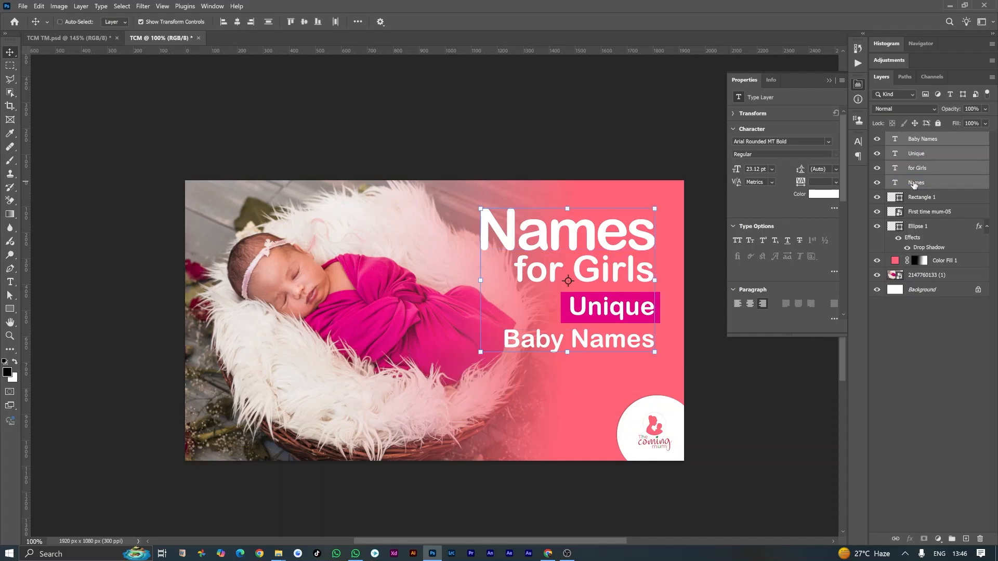
{"action": "key", "text": "ctrl+g"}
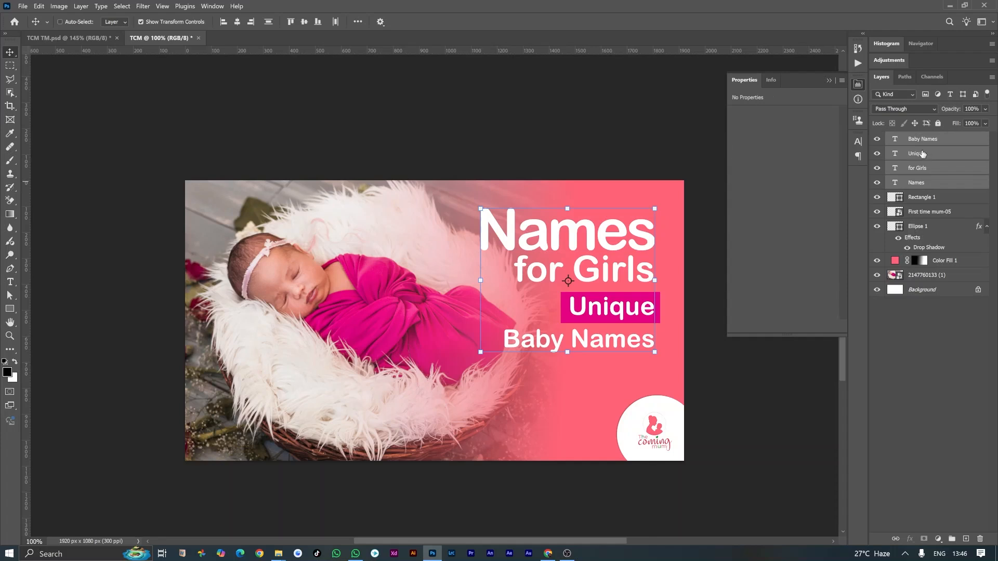
Rename the new layer group as "Text"
{"action": "double_click", "coordinate": [916, 139]}
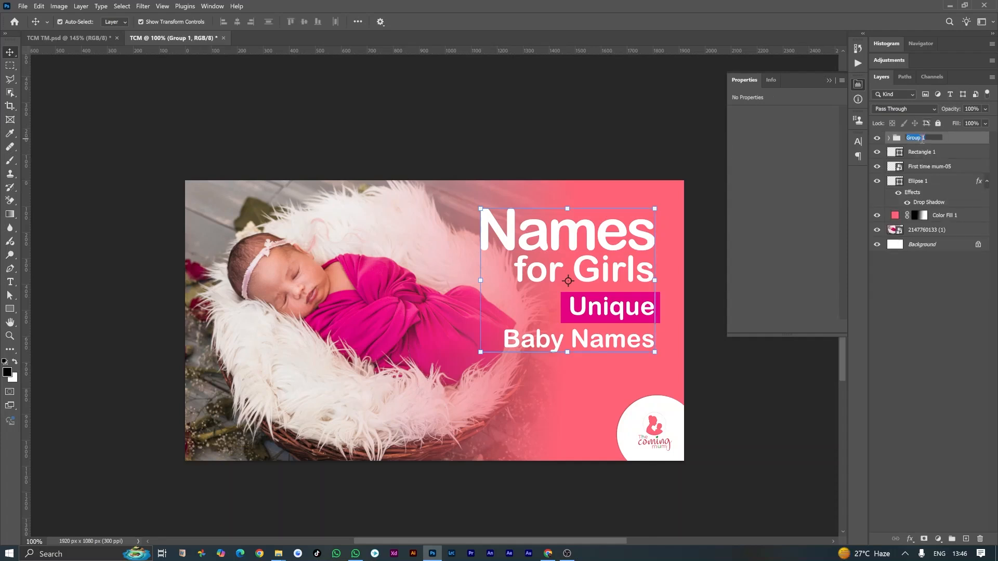
{"action": "type", "text": "Text"}
{"action": "key", "text": "Return"}
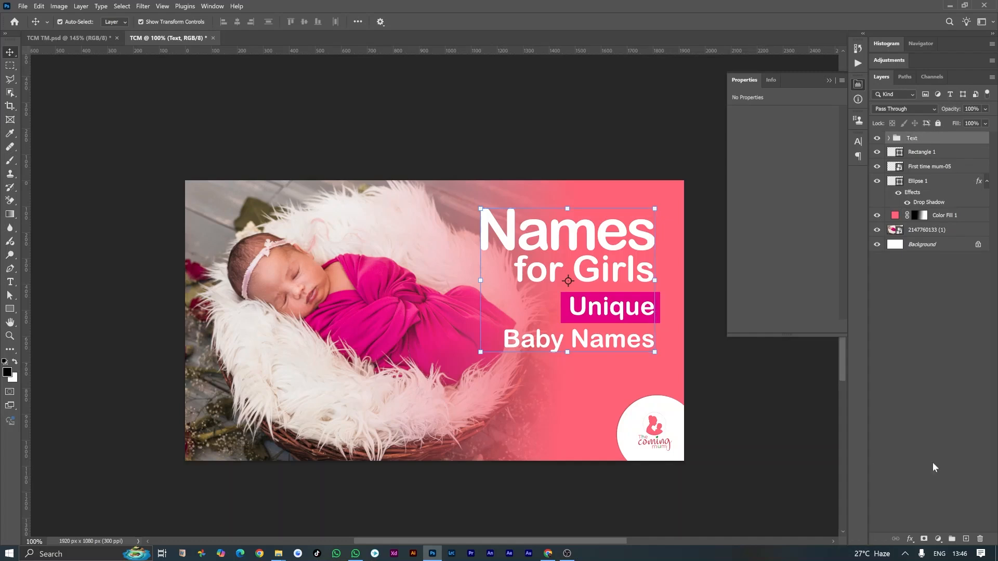
Add a Multiply drop shadow to the Text group with 32% opacity, 131° angle, 11 px distance and 3 px size
{"action": "left_click", "coordinate": [909, 538]}
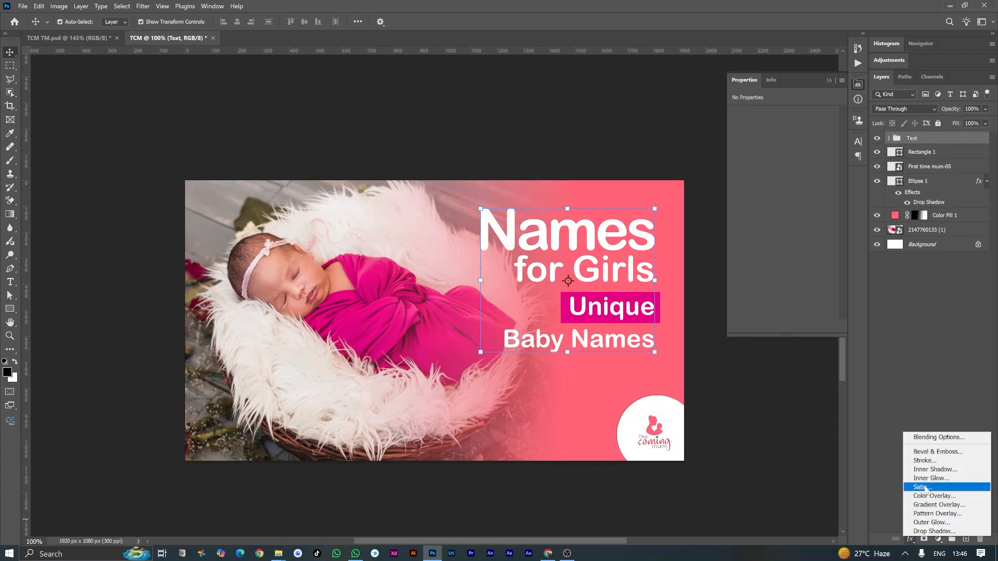
{"action": "key", "text": "Escape"}
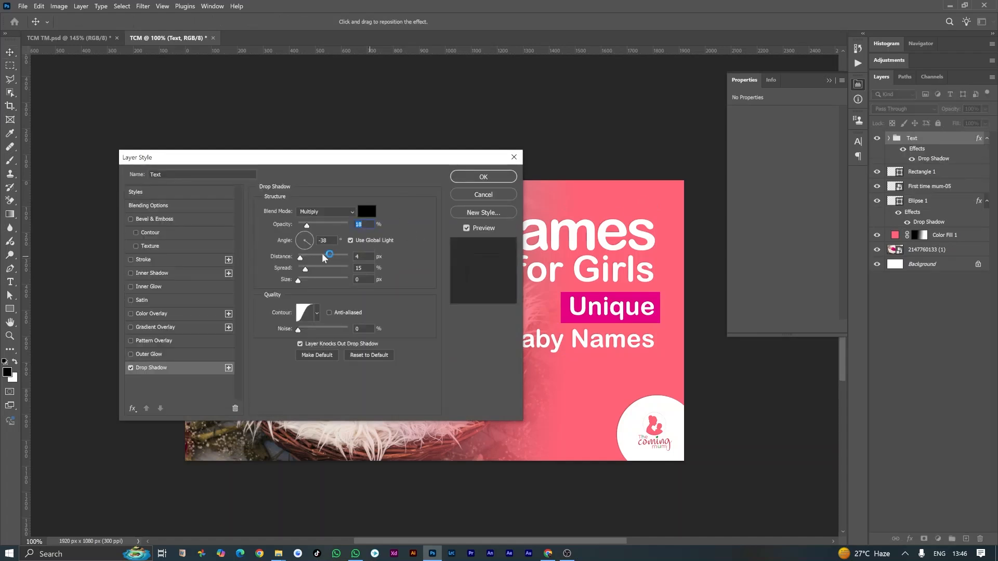
{"action": "mouse_move", "coordinate": [309, 247]}
{"action": "left_mouse_down"}
{"action": "mouse_move", "coordinate": [301, 254]}
{"action": "mouse_move", "coordinate": [315, 226]}
{"action": "mouse_move", "coordinate": [296, 233]}
{"action": "left_mouse_up"}
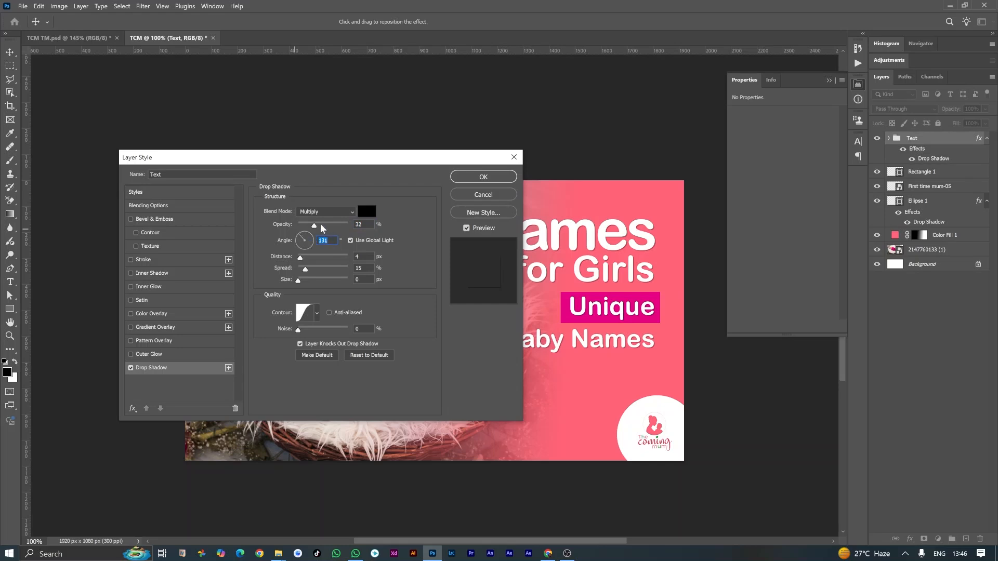
{"action": "mouse_move", "coordinate": [300, 257]}
{"action": "left_mouse_down"}
{"action": "mouse_move", "coordinate": [300, 281]}
{"action": "mouse_move", "coordinate": [304, 271]}
{"action": "left_mouse_up"}
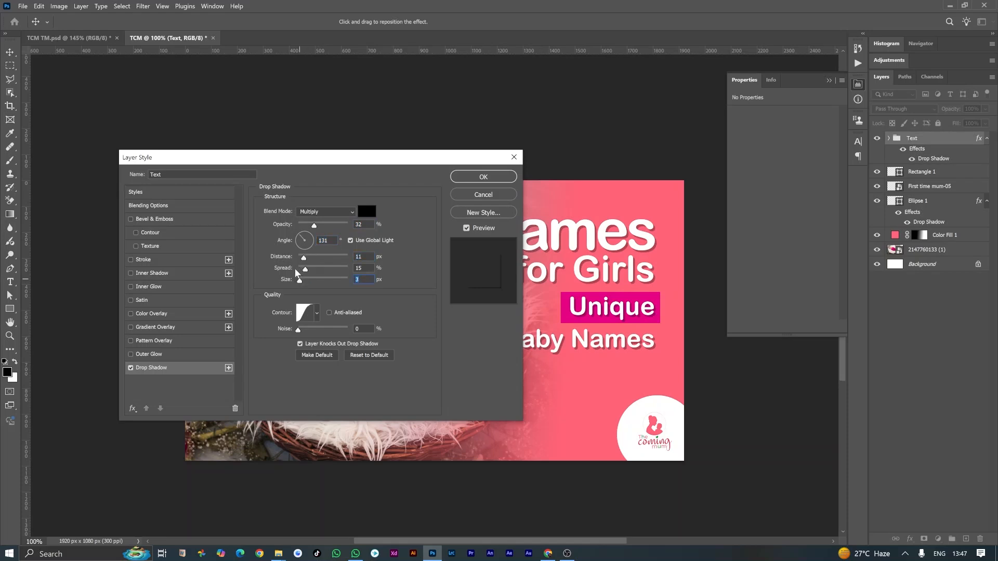
{"action": "left_click_drag", "start_coordinate": [334, 163], "coordinate": [257, 148]}
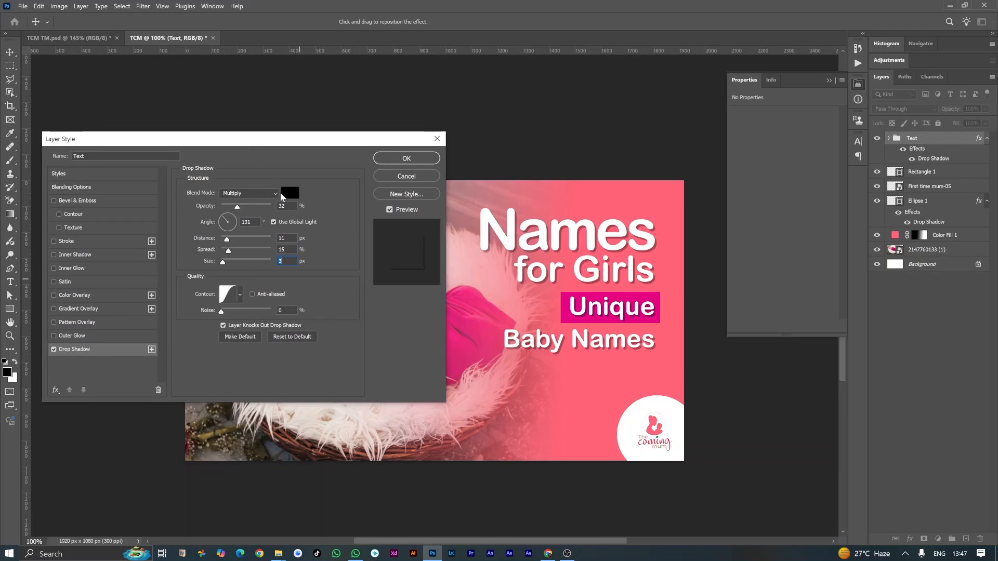
{"action": "left_click", "coordinate": [238, 208]}
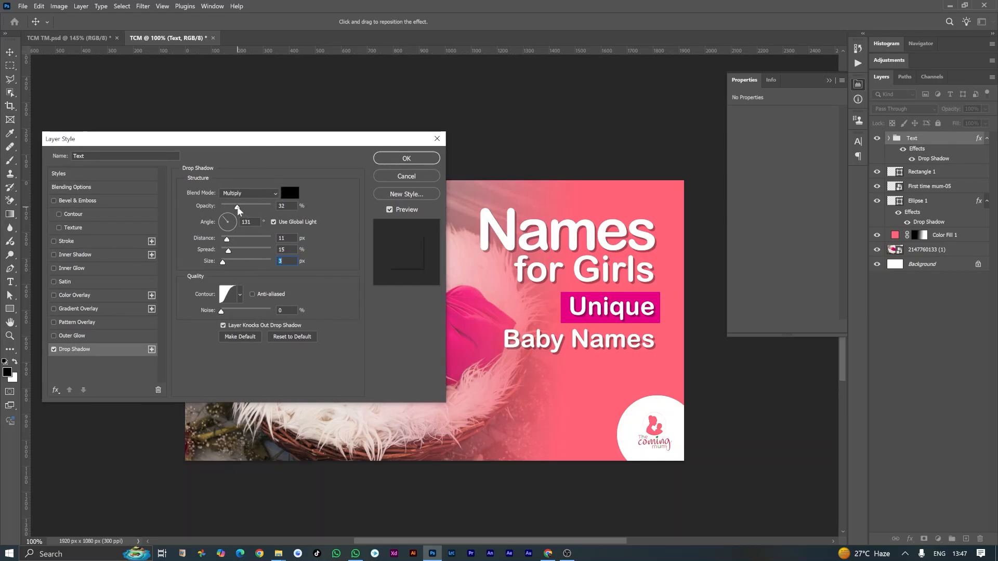
{"action": "left_click_drag", "start_coordinate": [228, 254], "coordinate": [229, 253]}
{"action": "left_click", "coordinate": [405, 158]}
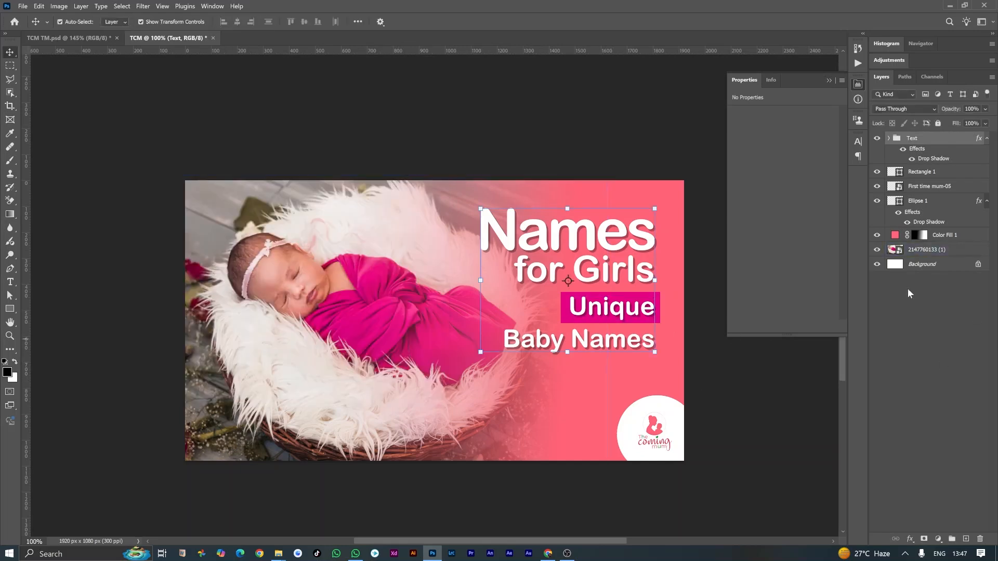
Enlarge the baby photo to about 45.8% and shift it slightly left and up within the canvas
{"action": "left_click", "coordinate": [906, 251]}
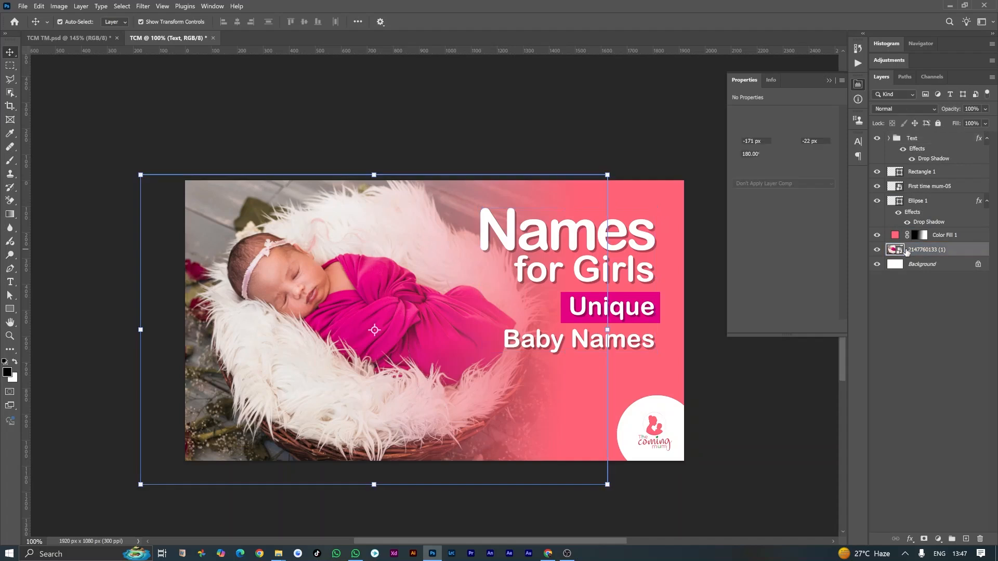
{"action": "left_click_drag", "start_coordinate": [136, 485], "coordinate": [106, 504]}
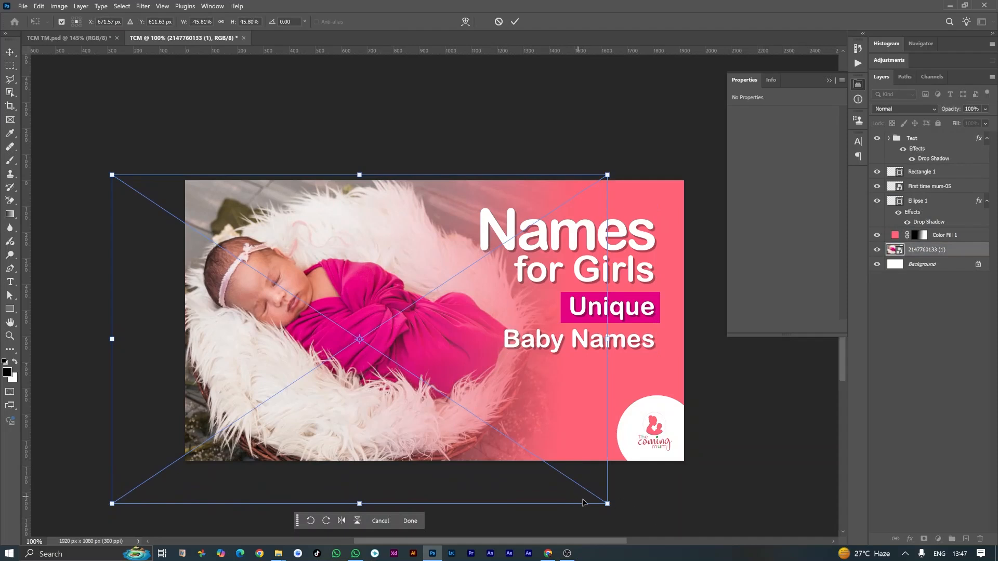
{"action": "left_click_drag", "start_coordinate": [607, 503], "coordinate": [607, 504]}
{"action": "left_click_drag", "start_coordinate": [345, 381], "coordinate": [302, 374]}
{"action": "left_click", "coordinate": [515, 22]}
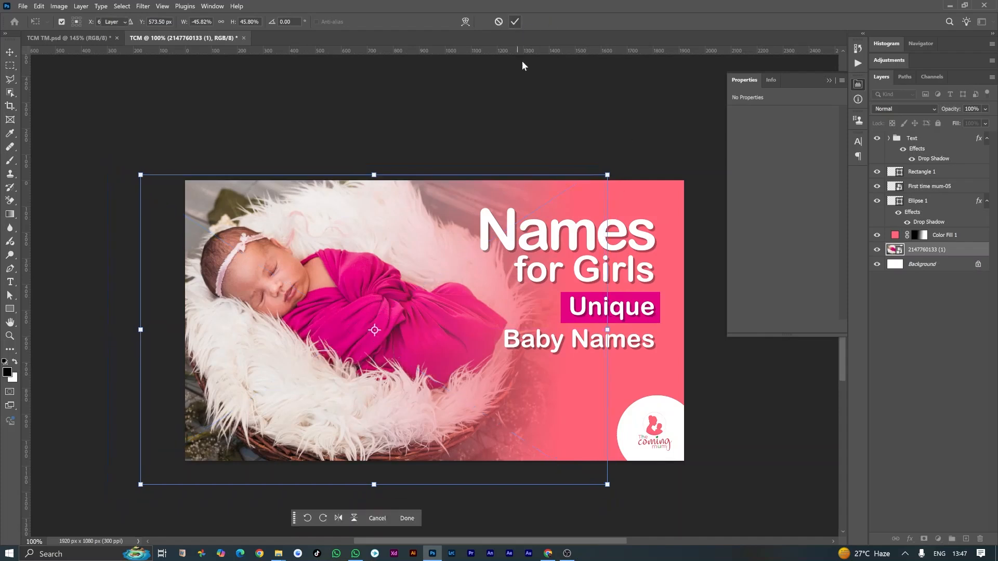
Clear the properties display away from the canvas and examine the whole composition at about 133% magnification
{"action": "key", "text": "ctrl+0"}
{"action": "left_click", "coordinate": [515, 267]}
{"action": "key", "text": "ctrl+1"}
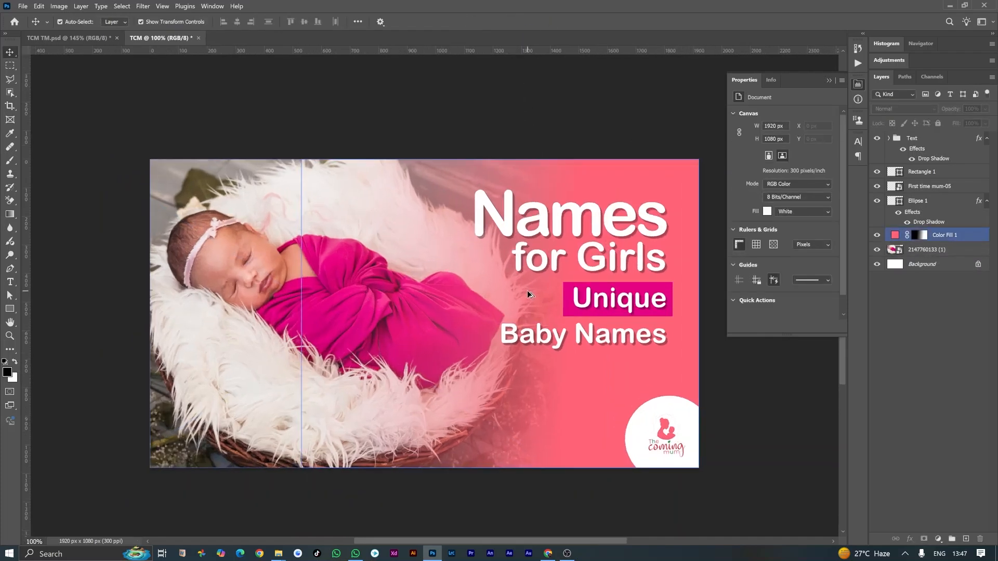
{"action": "scroll", "coordinate": [522, 297], "scroll_direction": "up", "scroll_amount": 1}
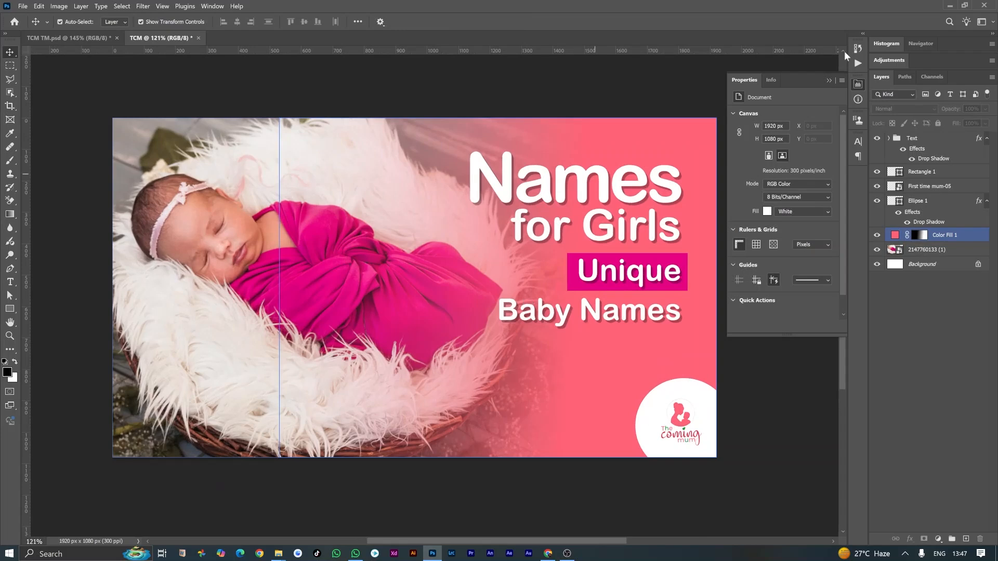
{"action": "left_click", "coordinate": [828, 80]}
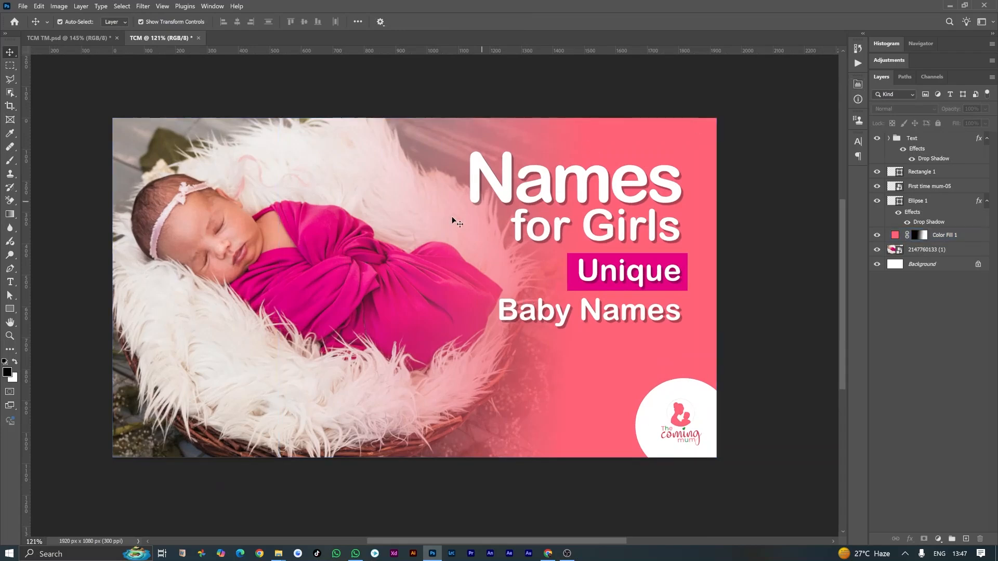
{"action": "scroll", "coordinate": [441, 225], "scroll_direction": "up", "scroll_amount": 1}
{"action": "scroll", "coordinate": [440, 225], "scroll_direction": "up", "scroll_amount": 1}
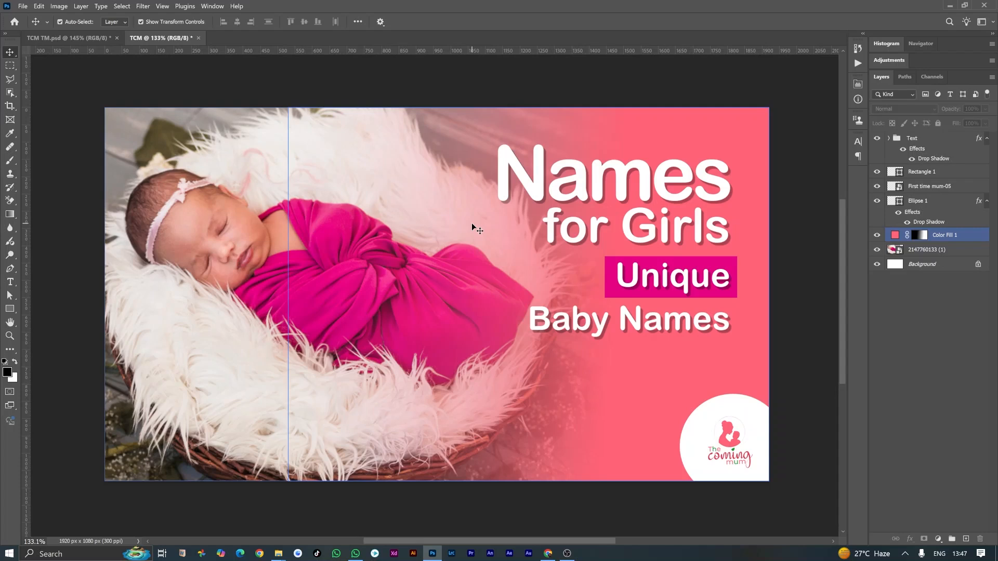
{"action": "left_click", "coordinate": [815, 242]}
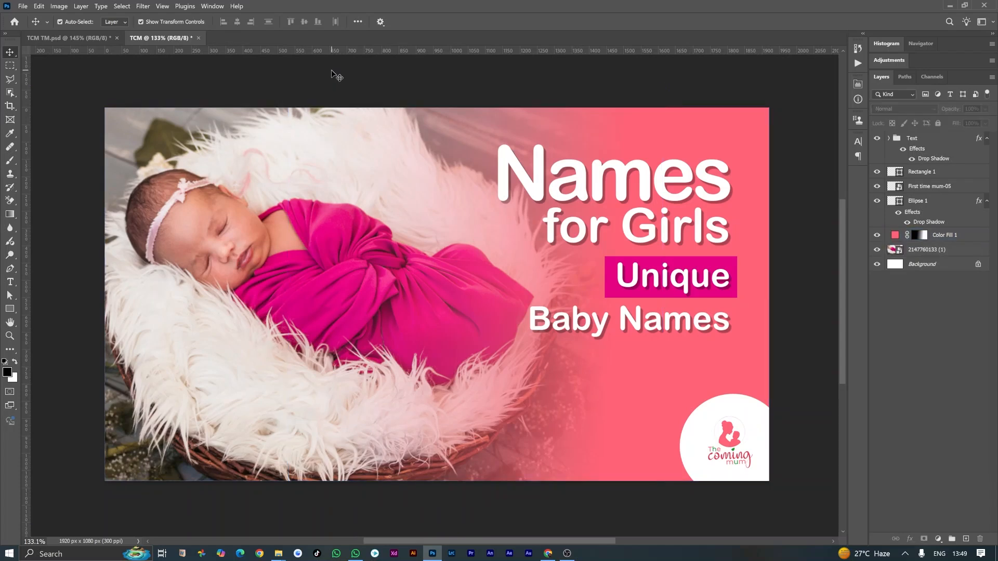
{"action": "left_click", "coordinate": [427, 114]}
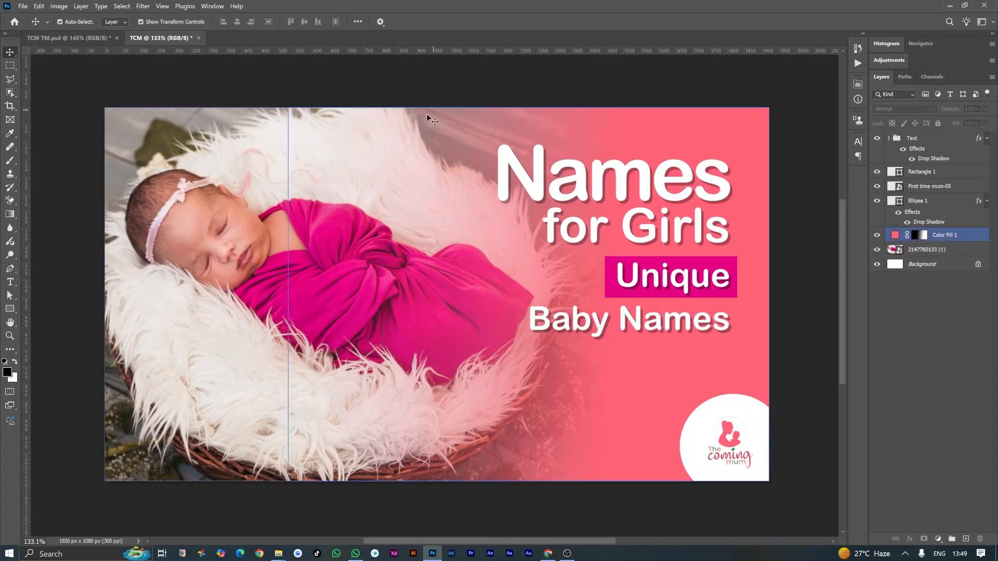